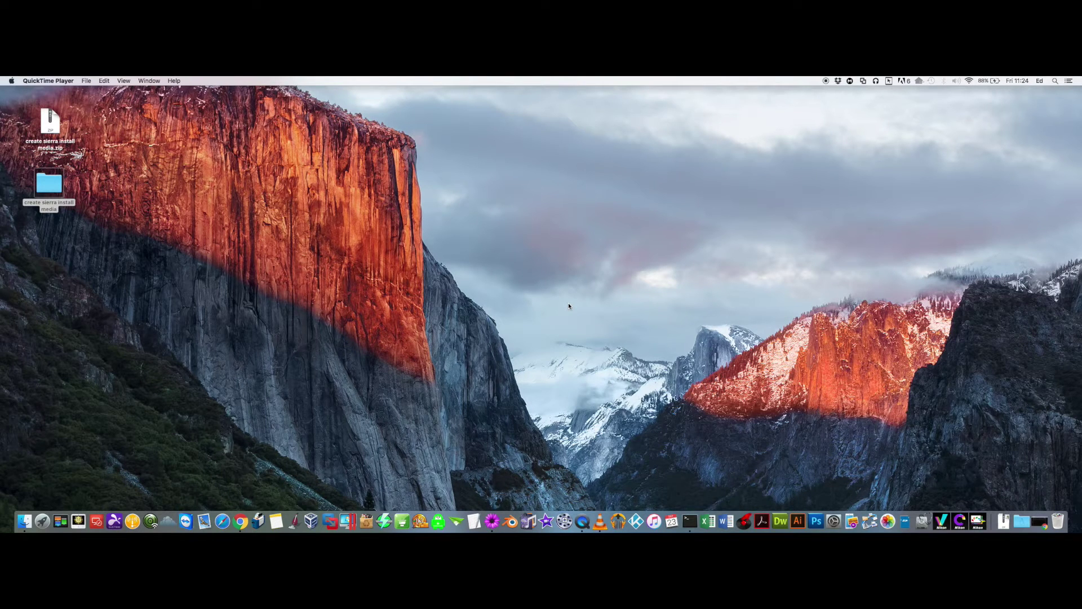
- Open the App Store and search it for "sierra"
click(42, 503)
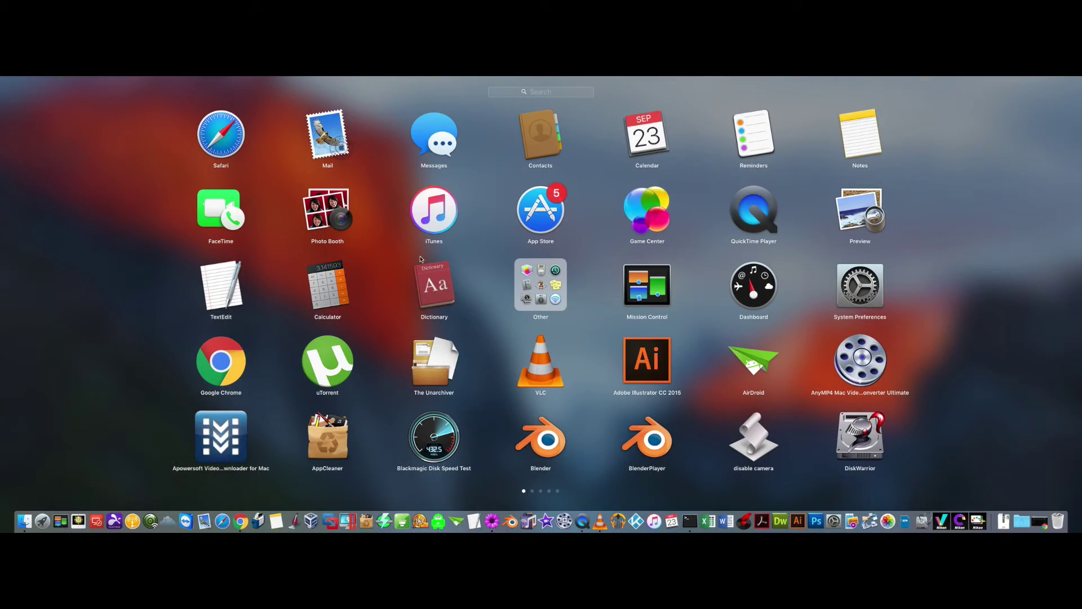
click(544, 212)
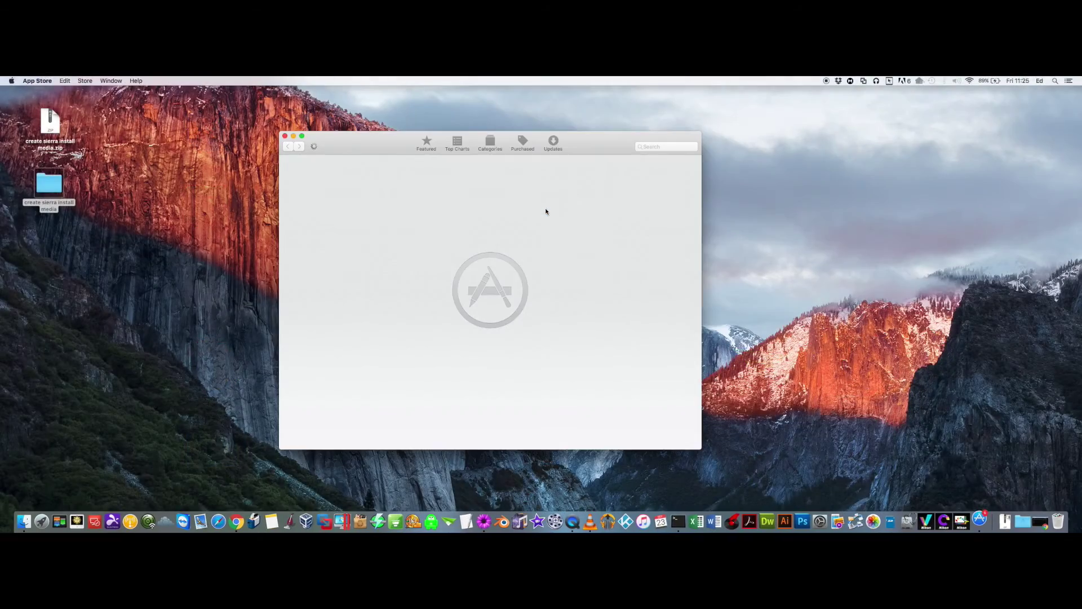
click(647, 146)
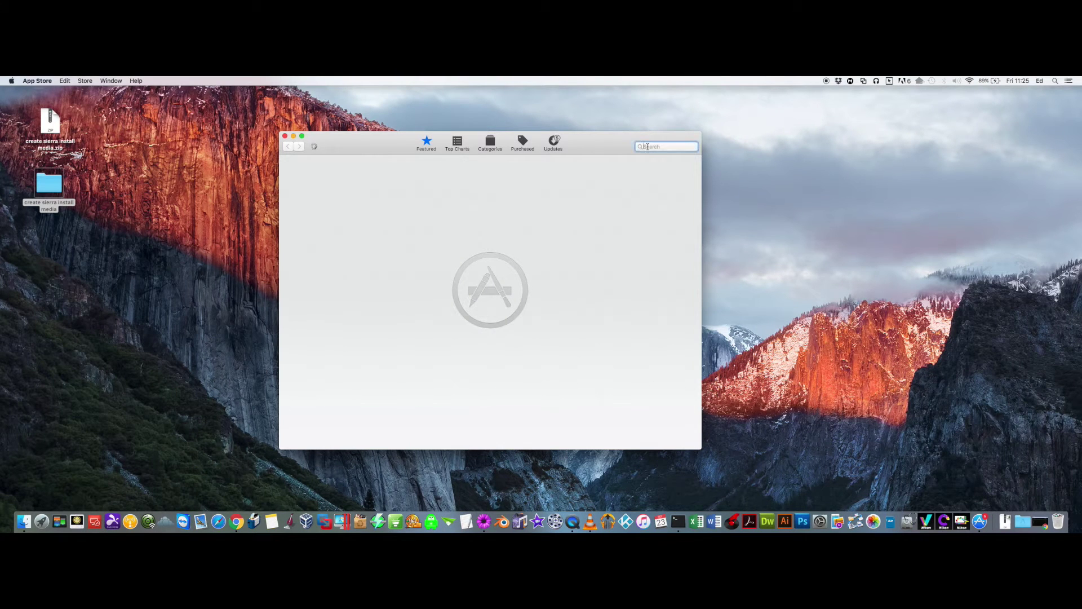
text(s)
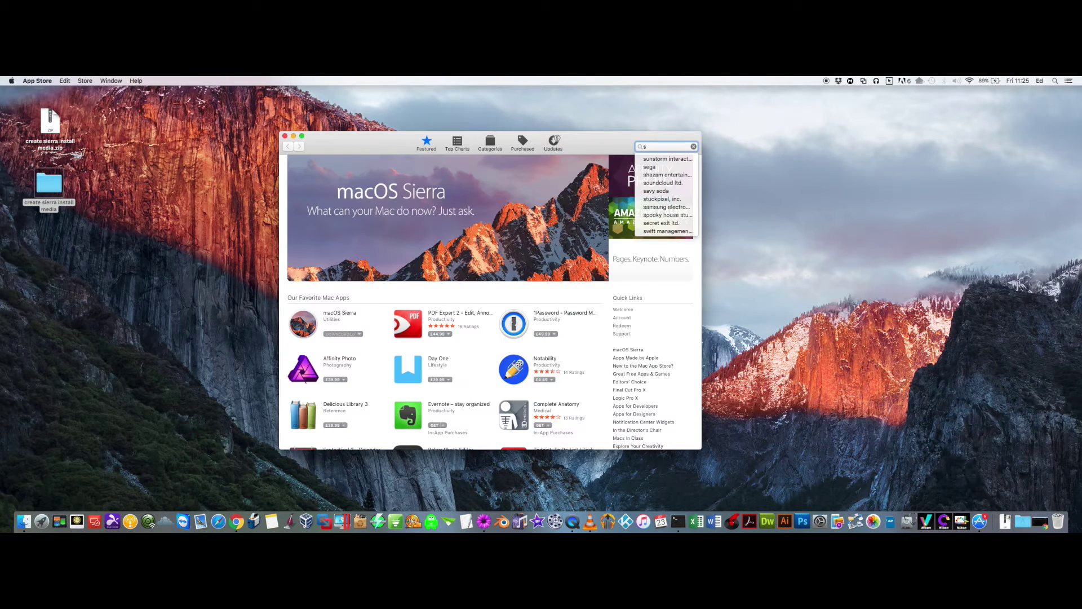
text(ierra)
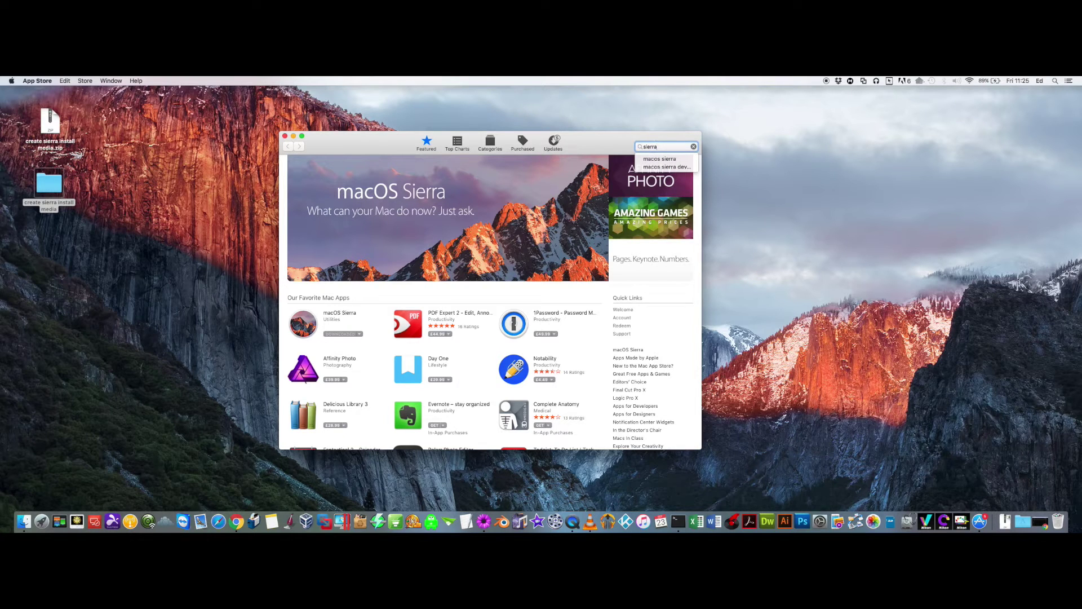
key(Return)
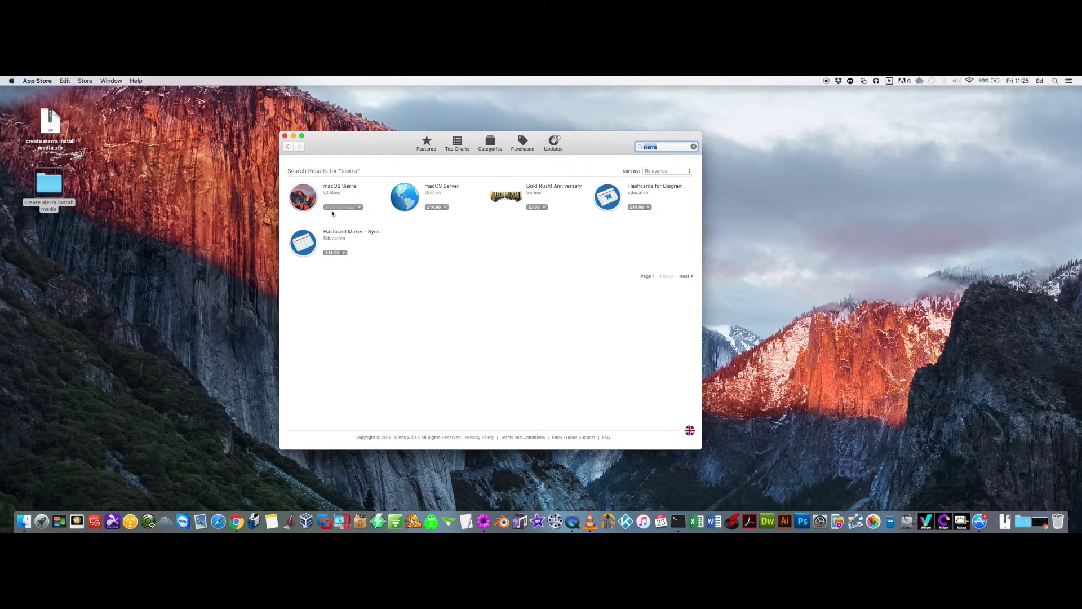
- View the macOS Sierra product page from the search results, and quit the App Store
click(304, 200)
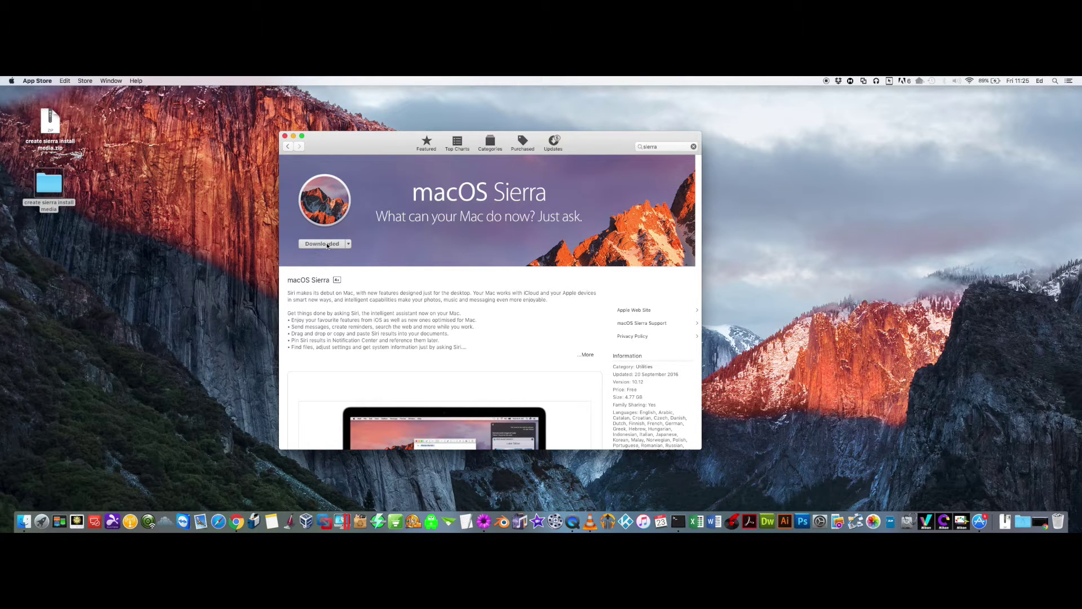
click(37, 80)
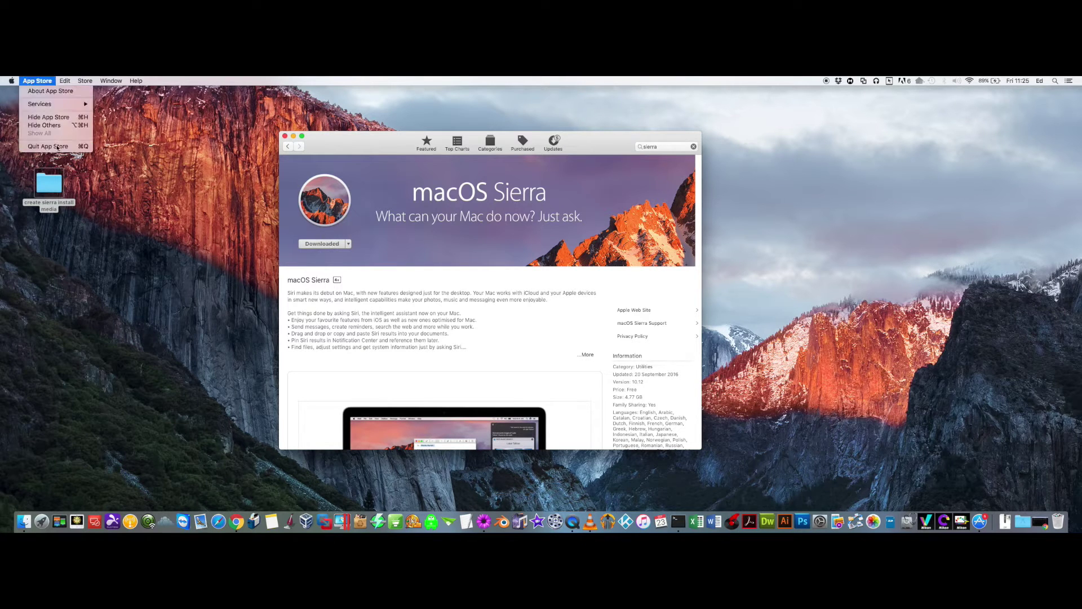
click(35, 150)
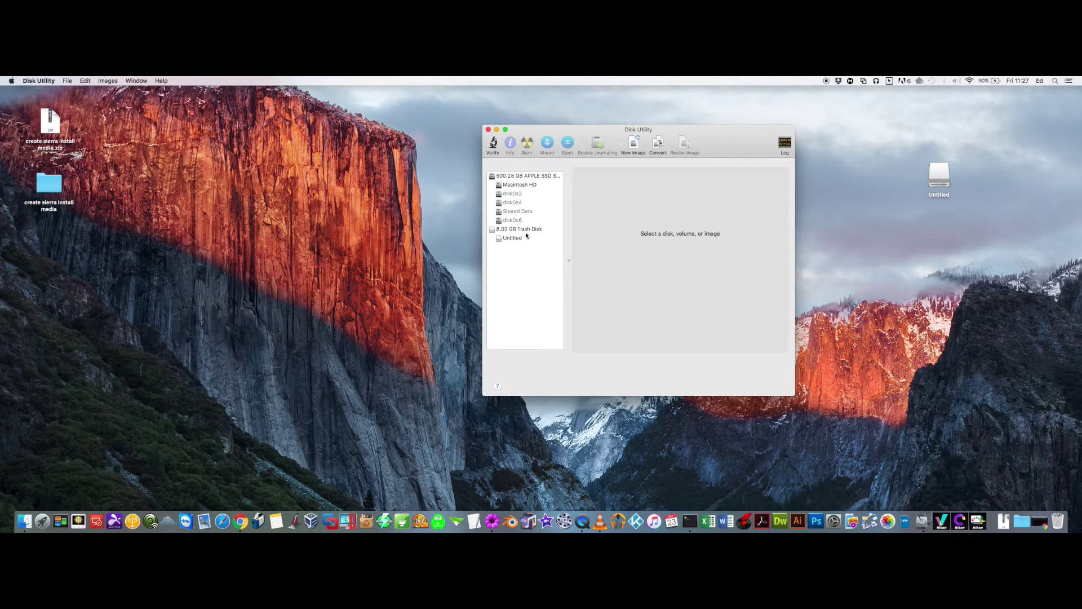
- Select the Untitled volume on the 8.02 GB flash disk and show its erase settings
click(525, 231)
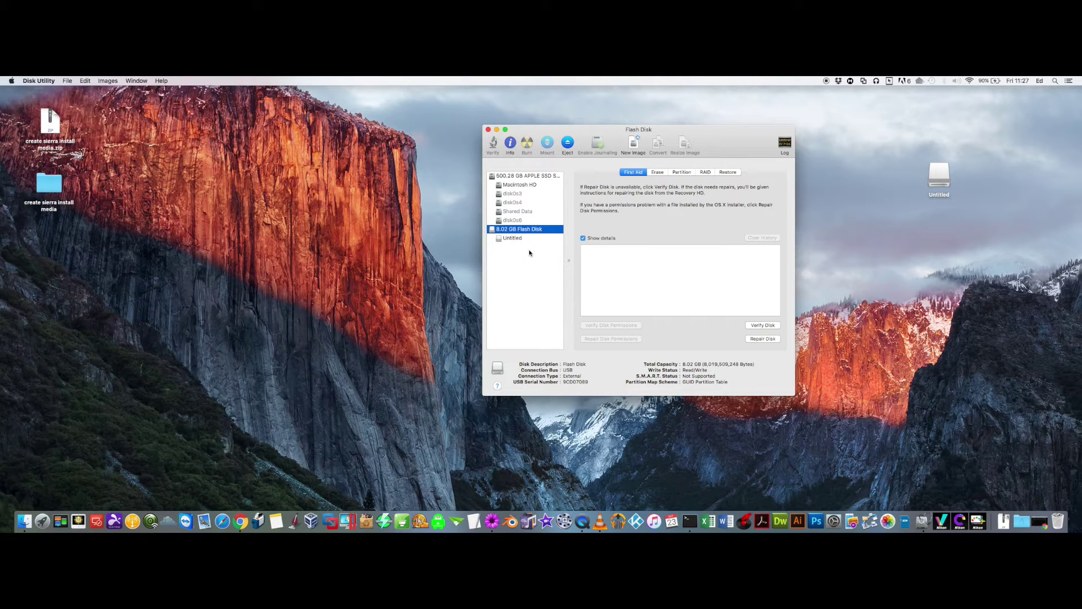
click(521, 239)
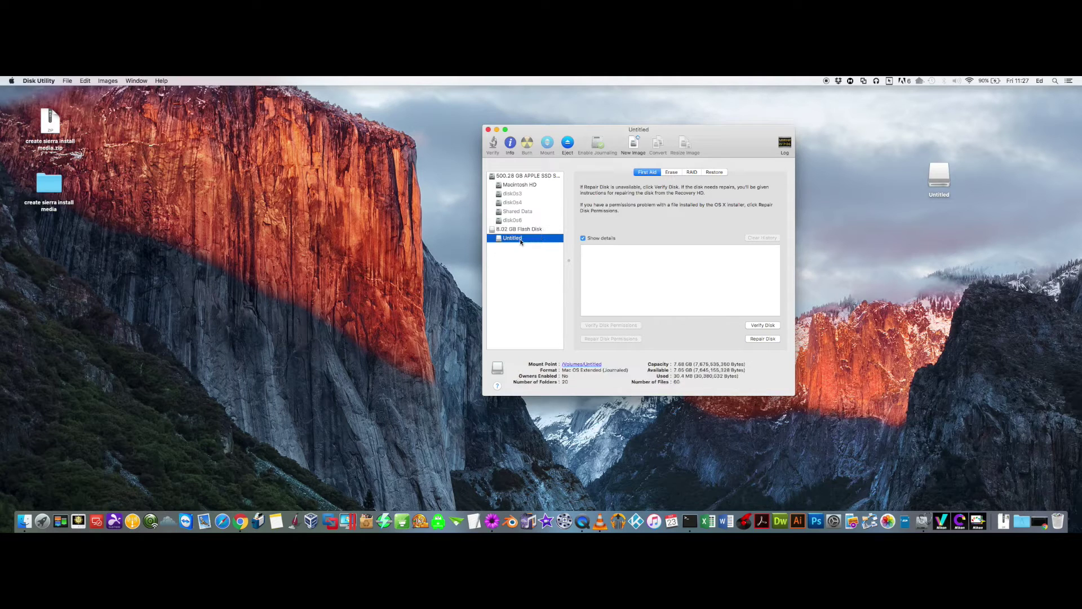
click(672, 172)
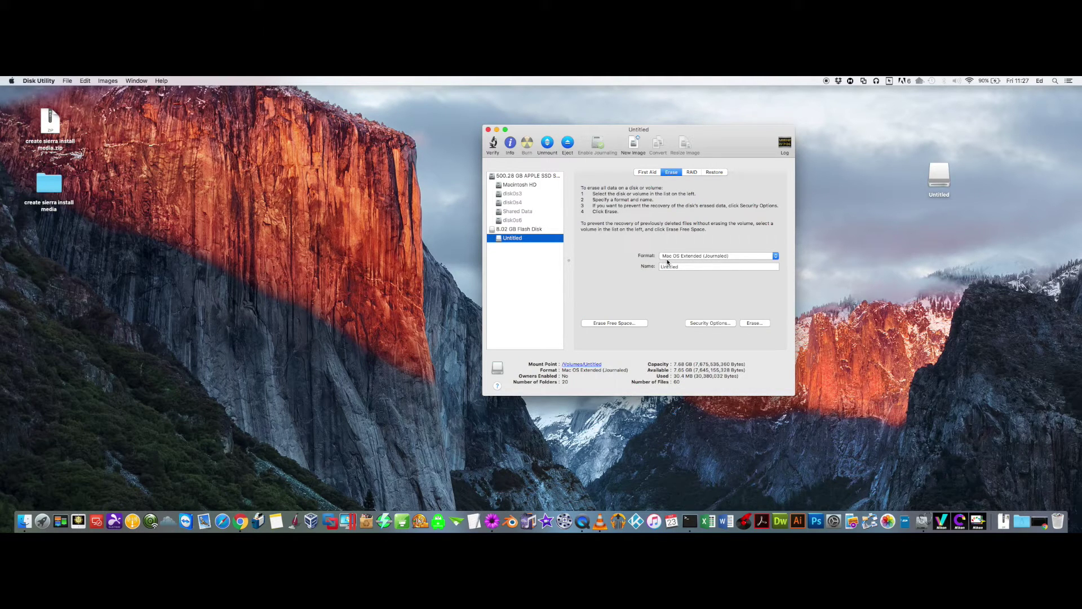
- Set the volume name to Sierra and erase the flash drive's volume with that name
drag(687, 267, 662, 269)
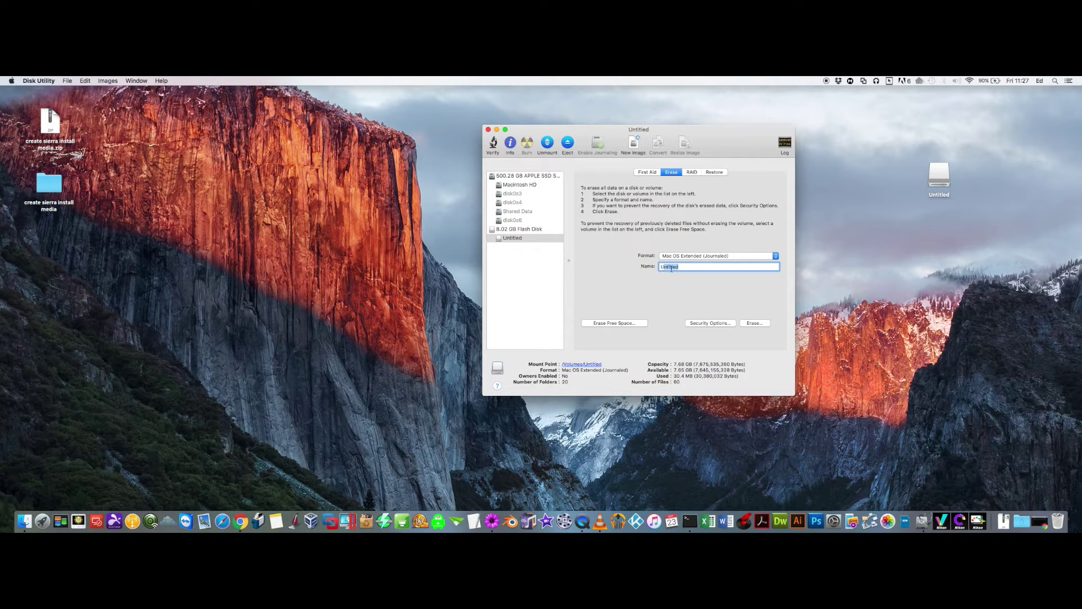
key(BackSpace)
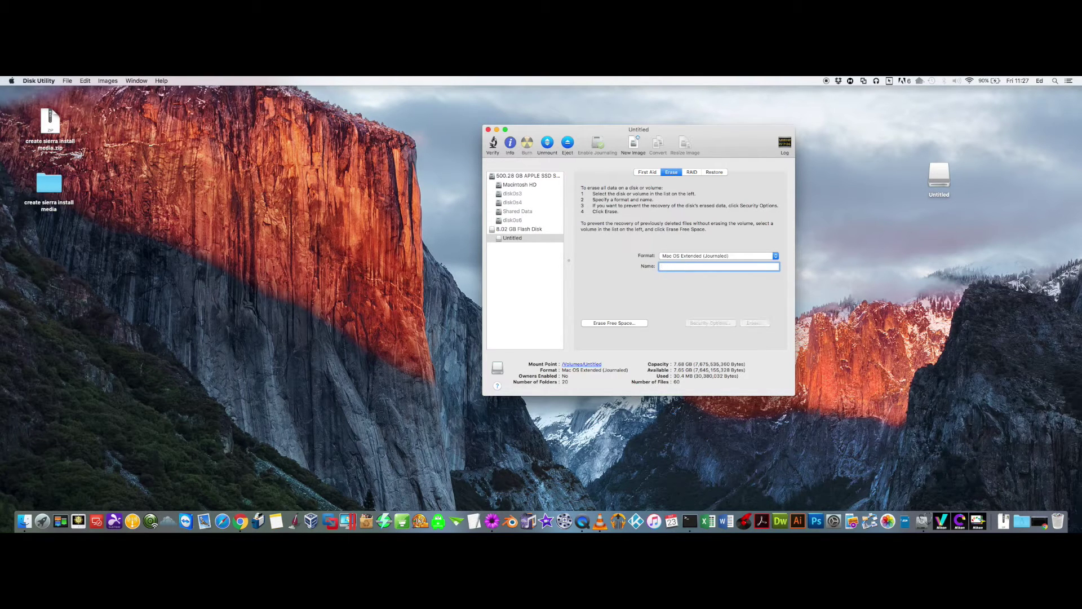
text(sier)
key(BackSpace)
key(BackSpace)
key(BackSpace)
key(BackSpace)
text(Sierra)
click(755, 322)
click(698, 209)
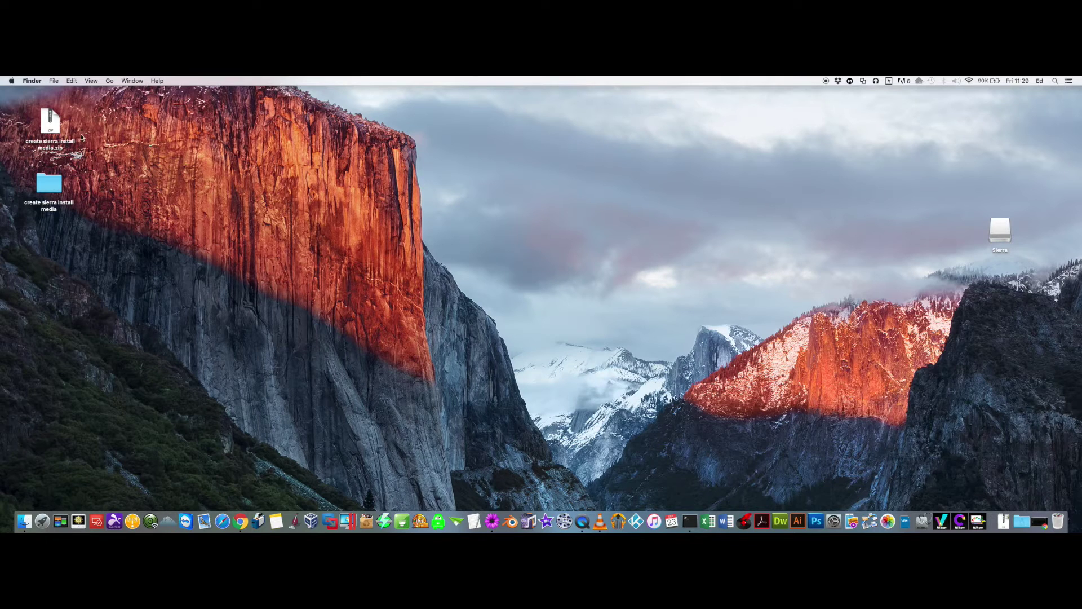
- Open the "create sierra install media" folder on the desktop and open its "create usb stick sierra" text file
click(55, 129)
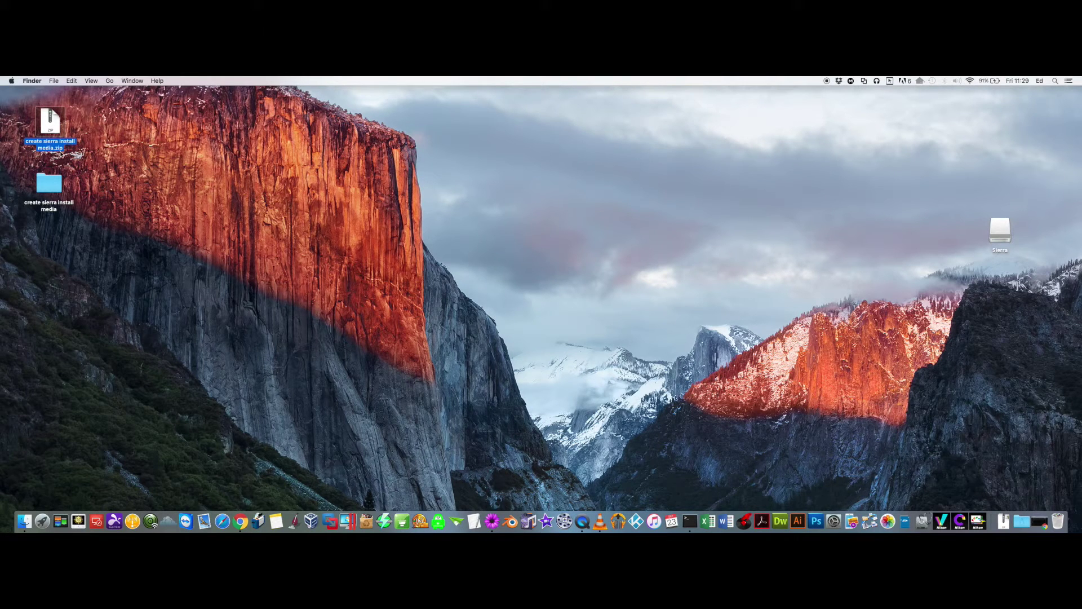
click(100, 149)
double_click(50, 191)
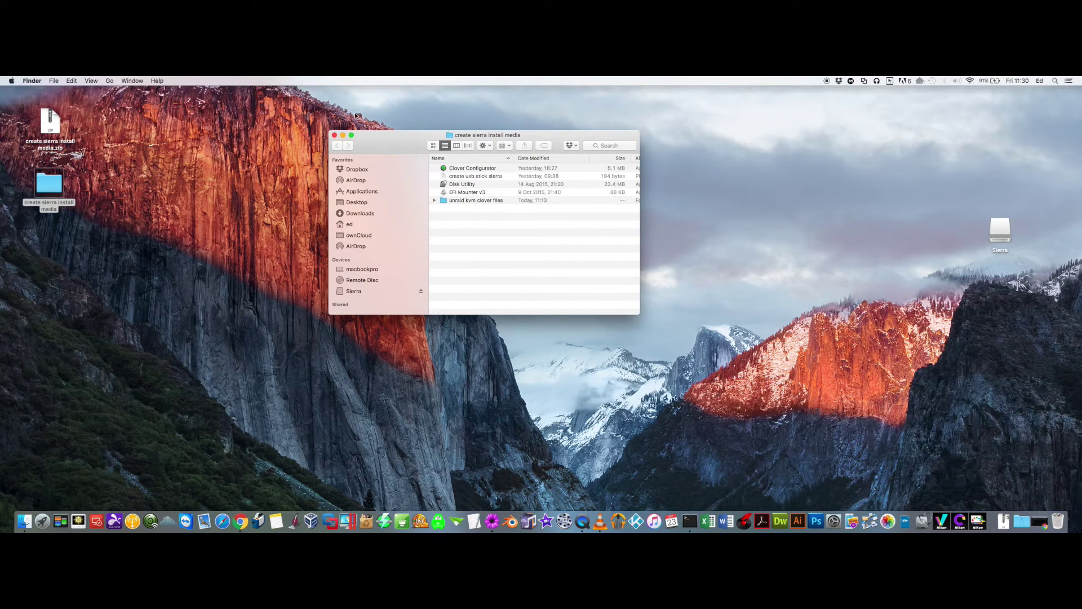
drag(389, 146, 132, 198)
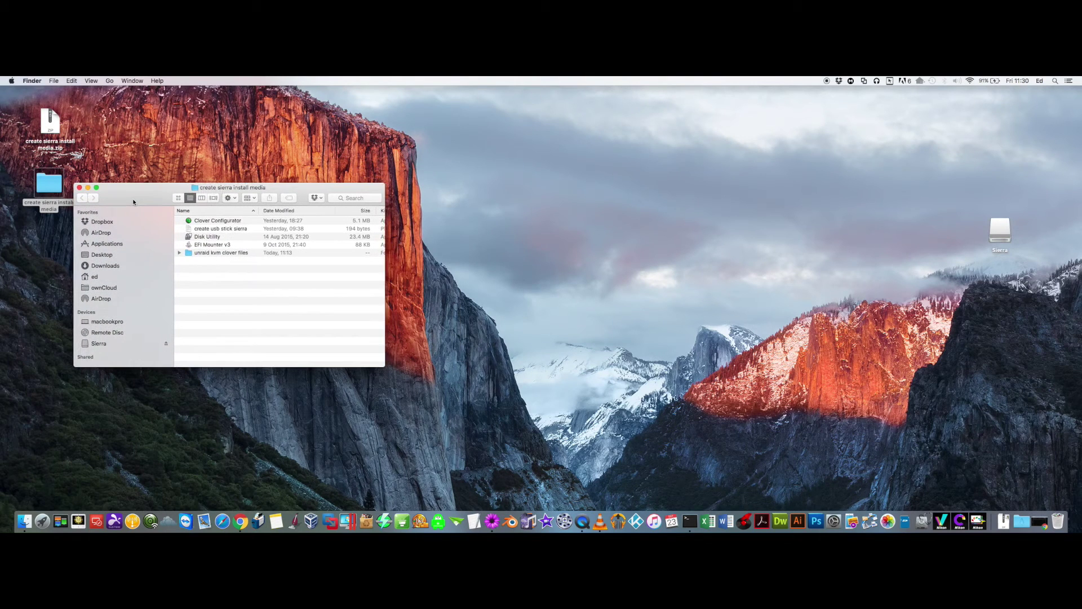
click(201, 229)
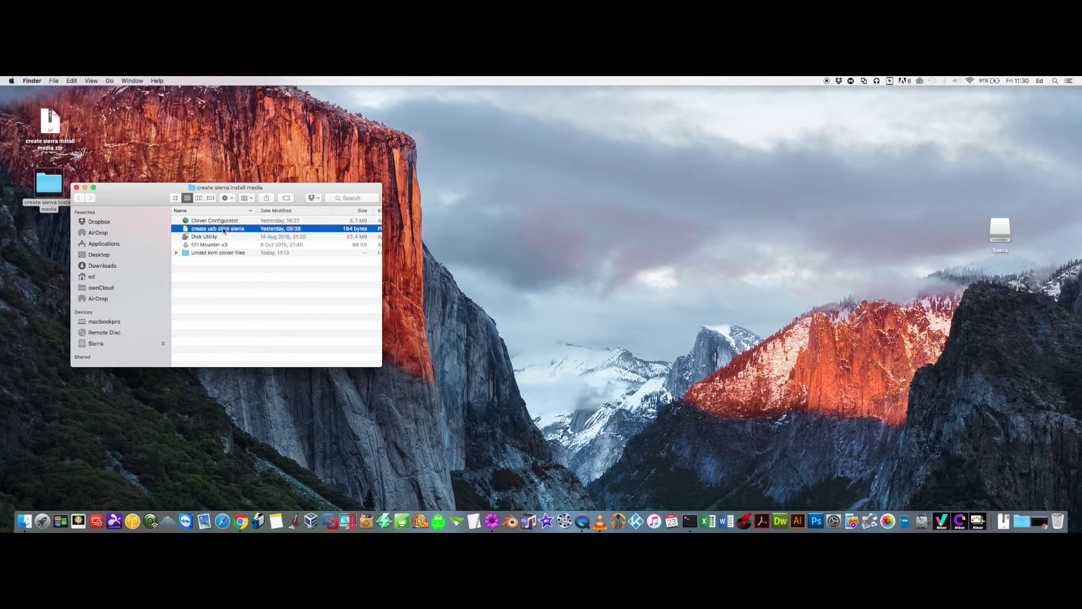
double_click(222, 228)
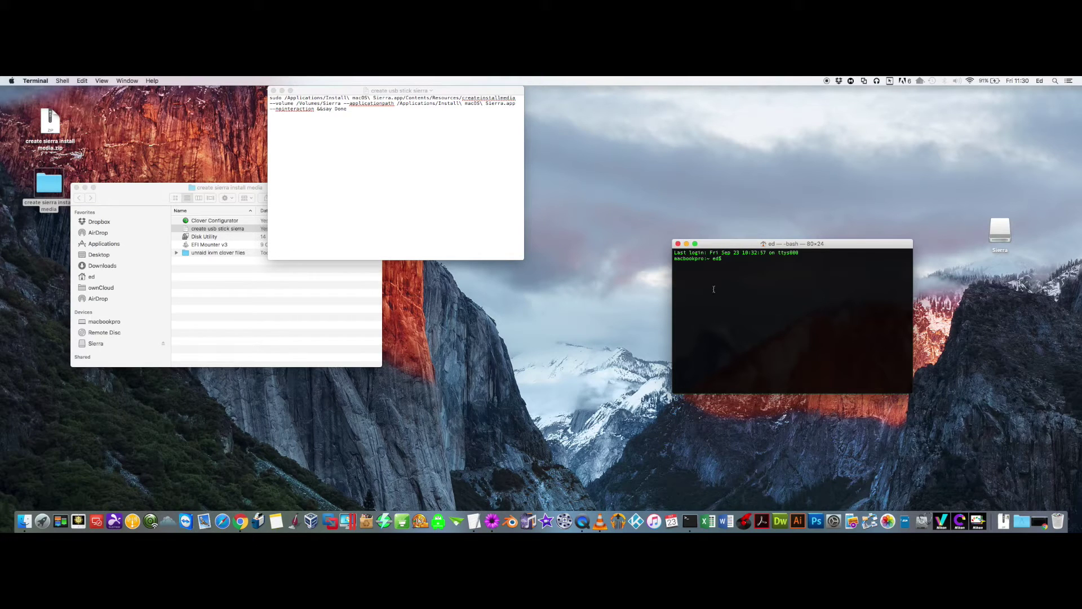
- Paste the createinstallmedia command into Terminal, check that its volume path is /Volumes/Sierra, and run it
right_click(728, 259)
click(733, 270)
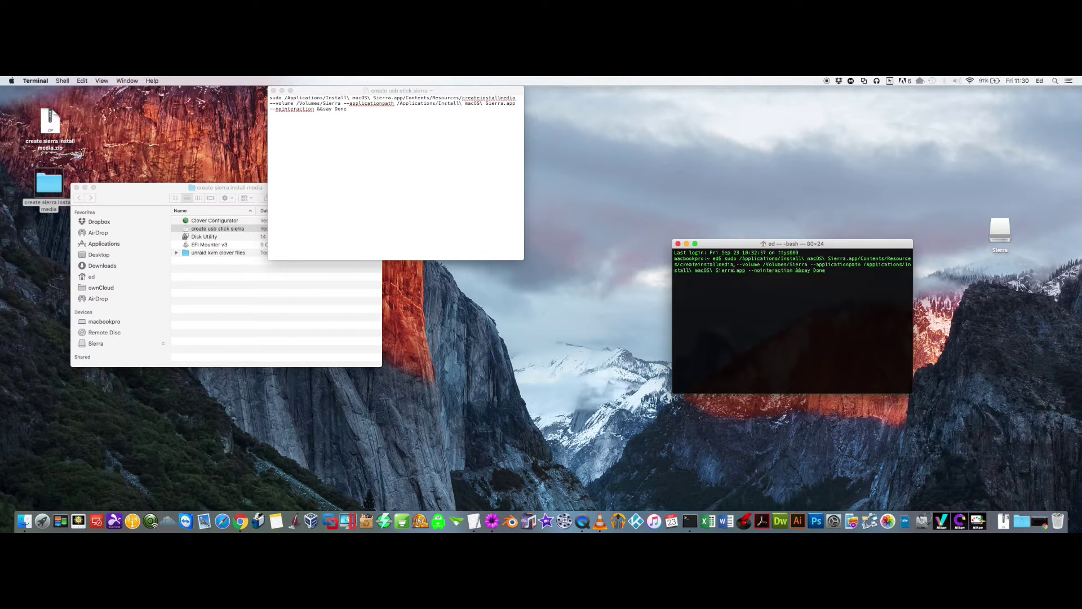
click(999, 239)
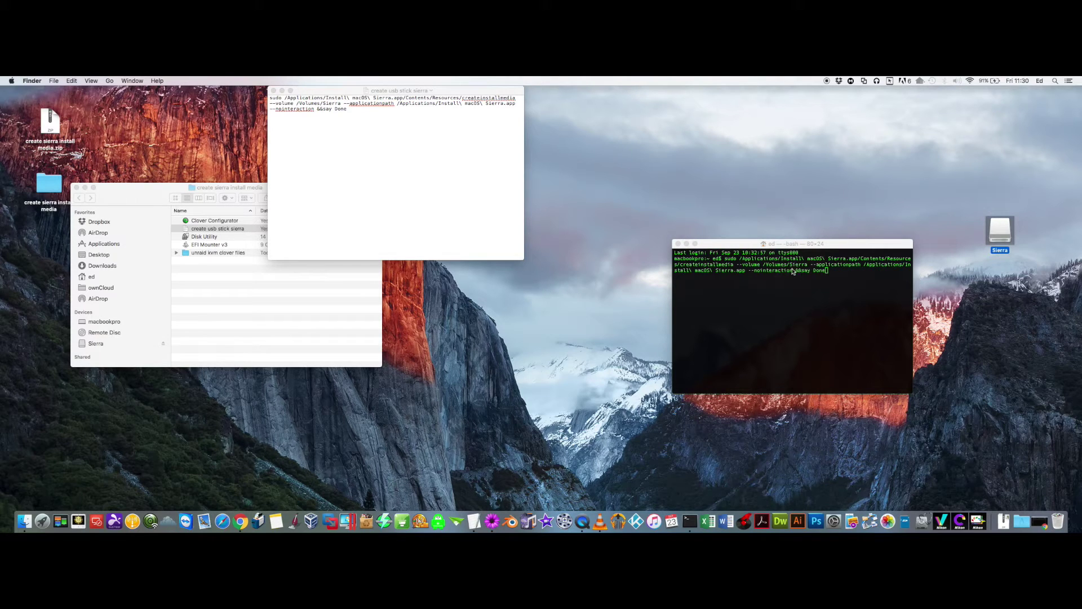
click(769, 267)
drag(766, 265, 807, 265)
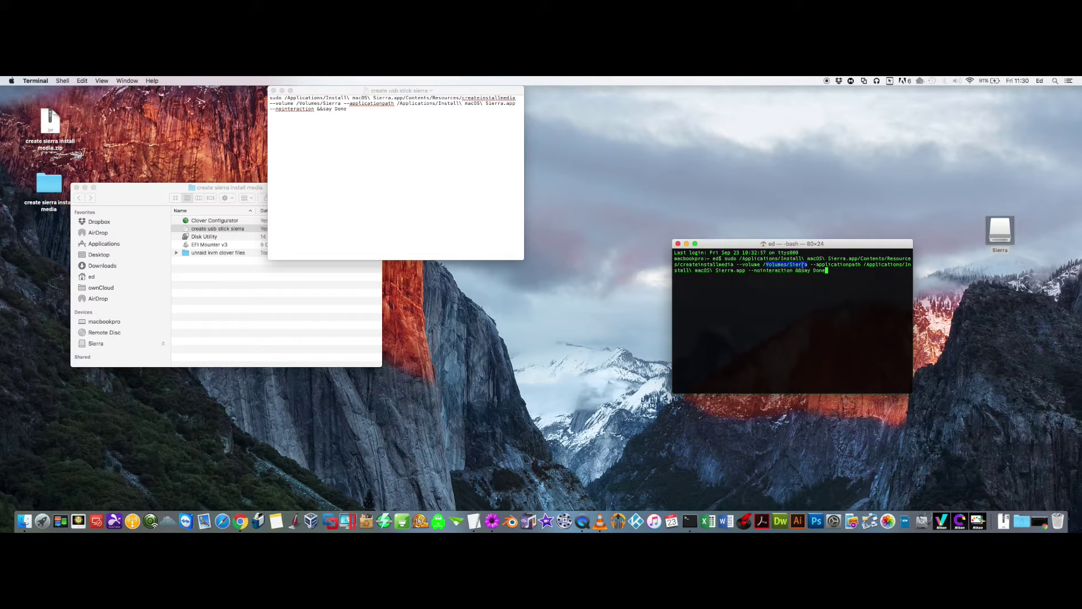
click(830, 271)
key(Return)
key(Return)
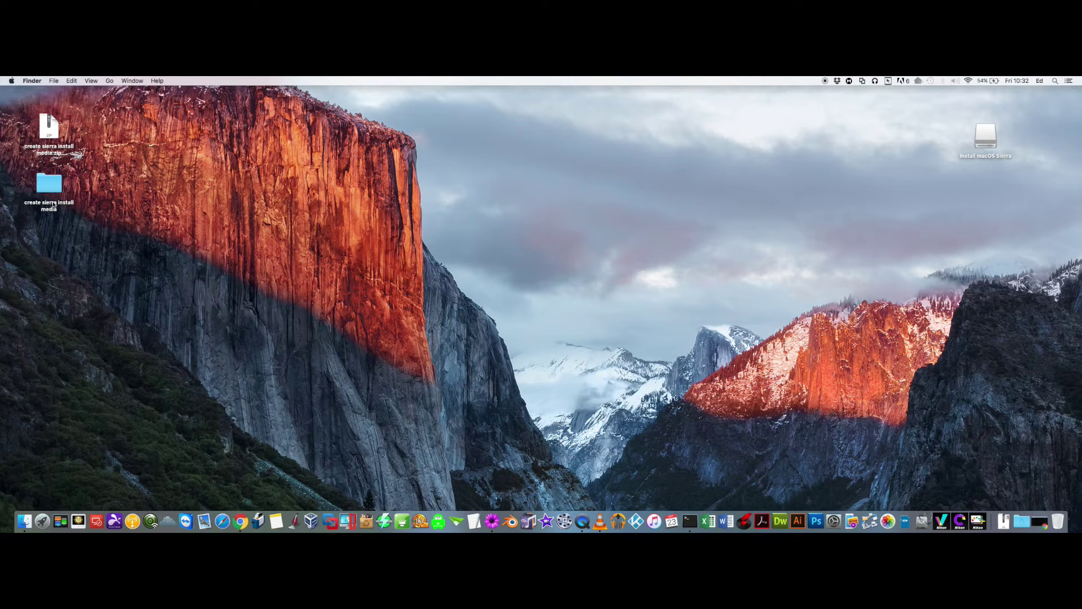
- Launch EFI Mounter v3 from the "create sierra install media" folder and select disk1s1 in its partition list
double_click(48, 183)
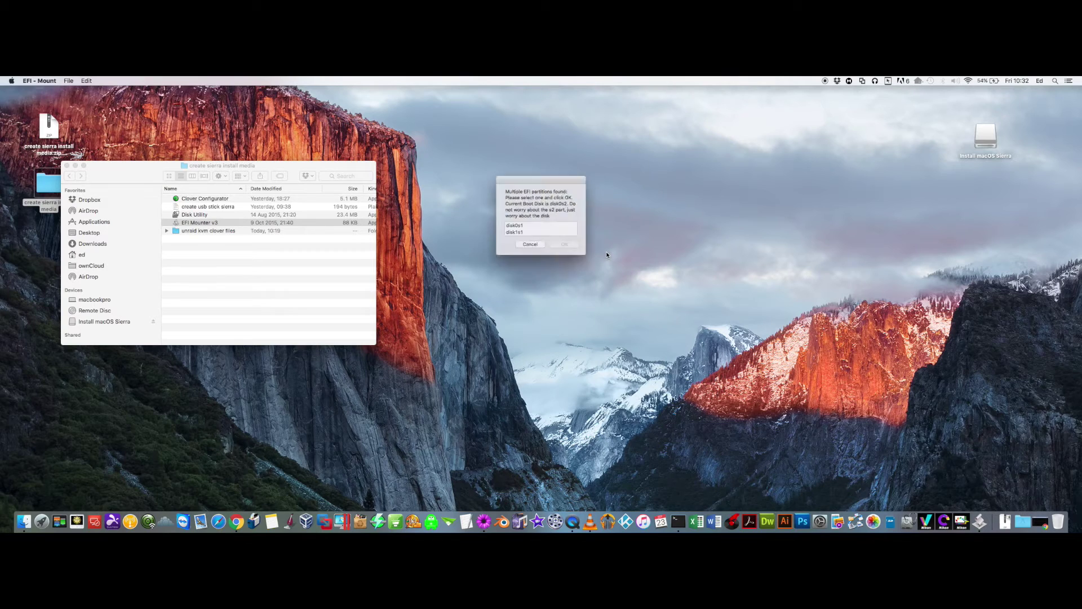
click(514, 237)
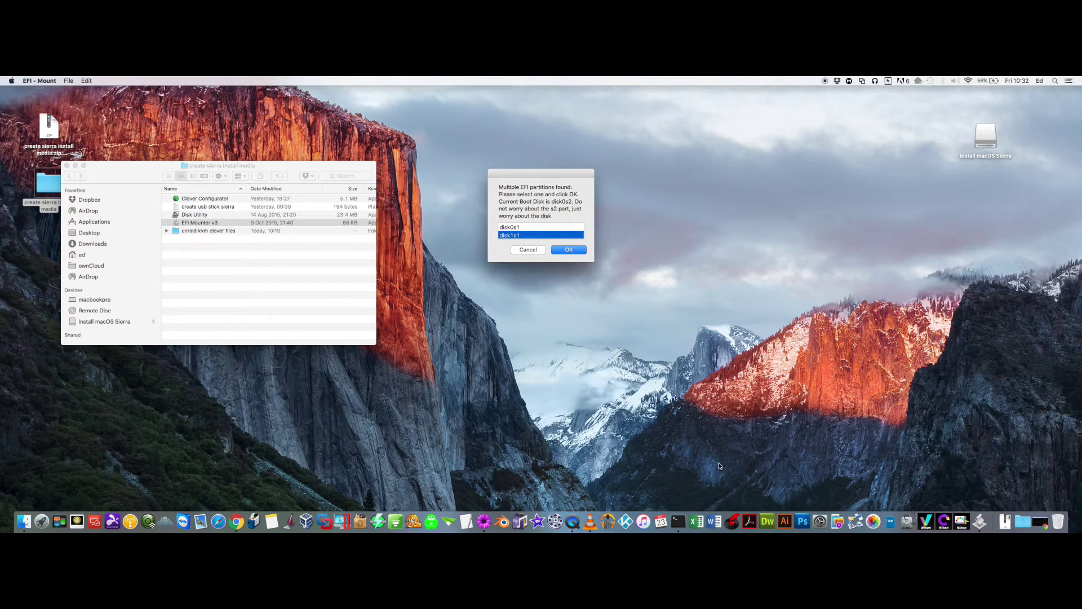
- Run "diskutil list" in Terminal and examine the external disk's size and EFI partition entry to identify the USB stick
click(678, 510)
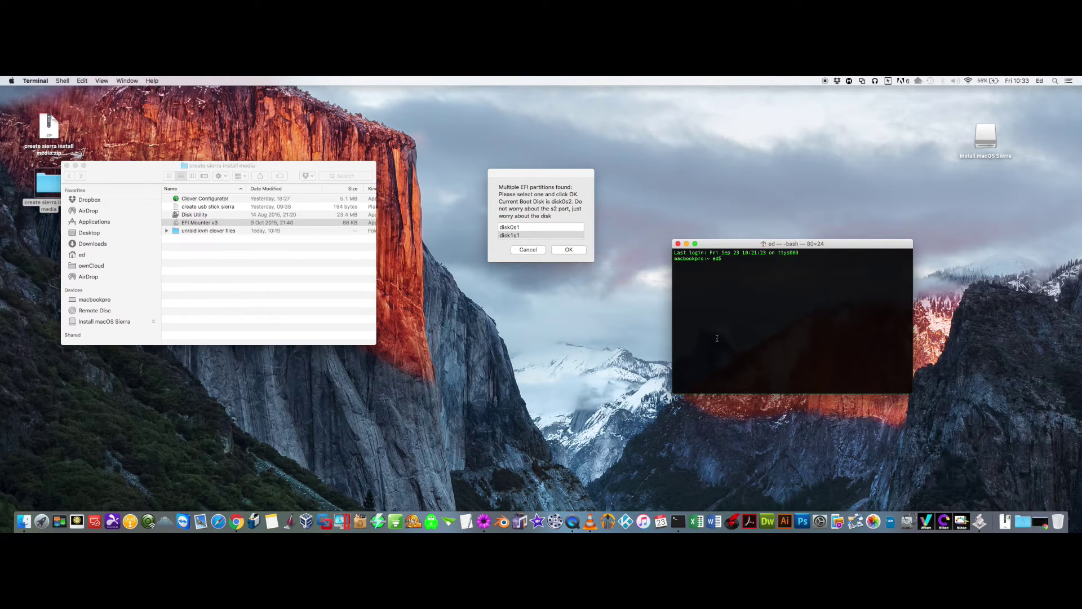
text(diskutil list)
key(Return)
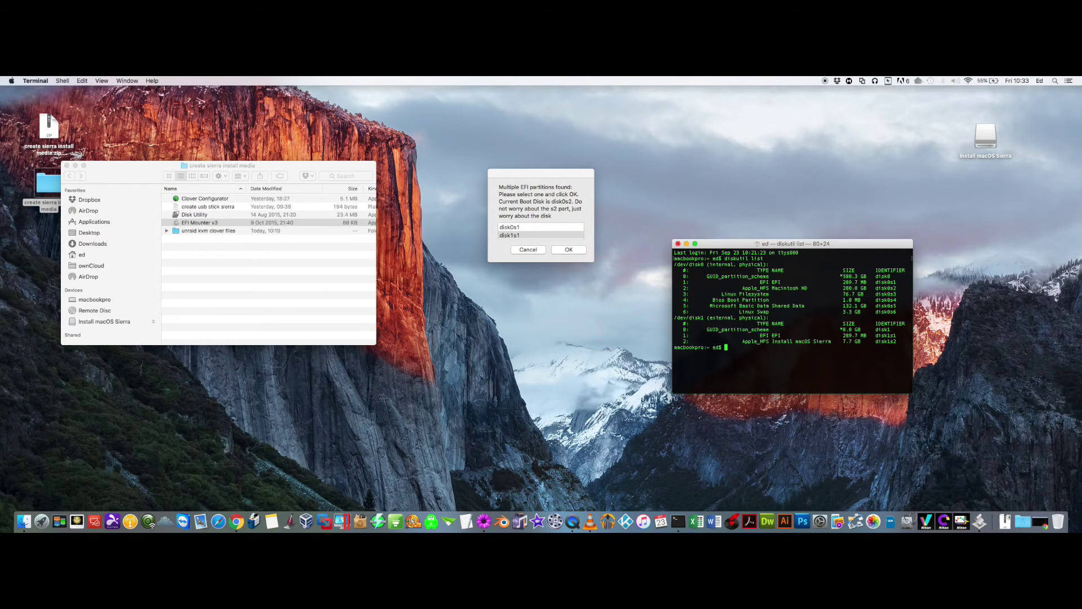
drag(839, 329, 862, 329)
drag(704, 317, 674, 318)
click(691, 317)
drag(783, 335, 684, 337)
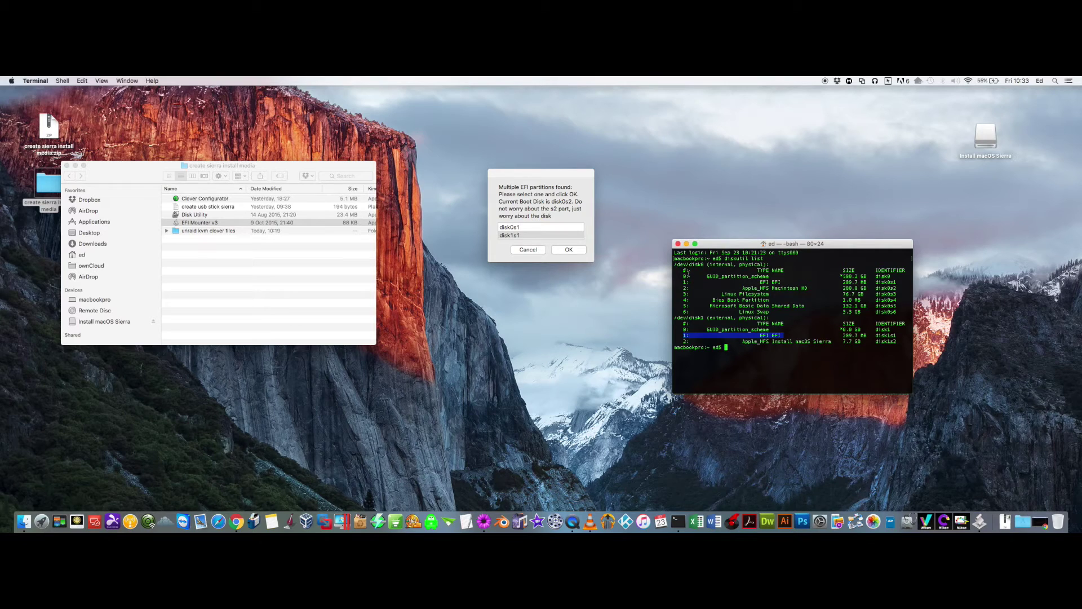
- Choose disk1s1 in EFI Mounter and mount that EFI partition
click(511, 235)
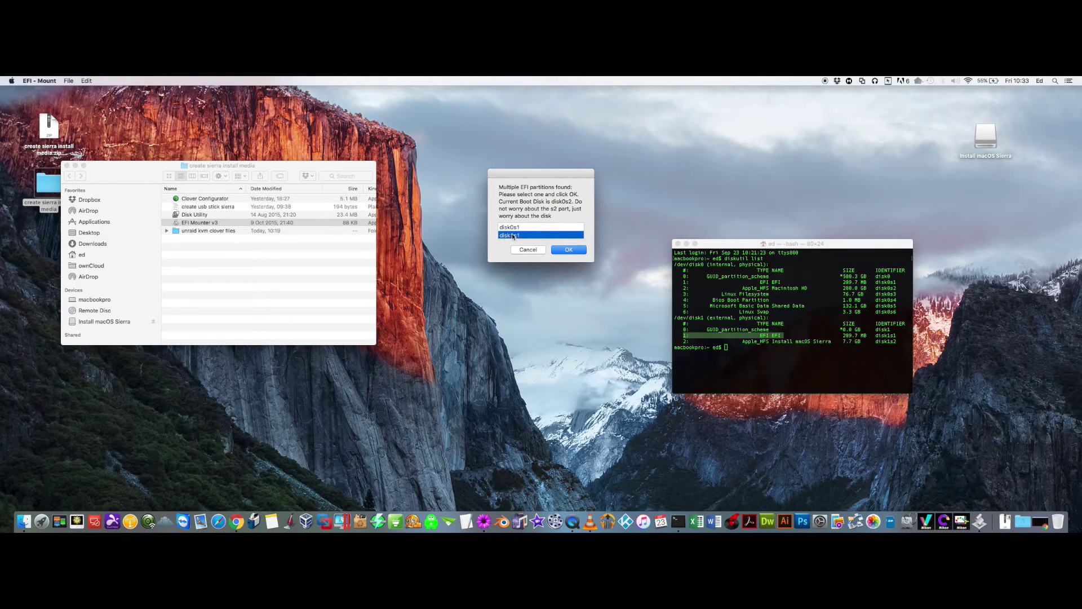
click(563, 250)
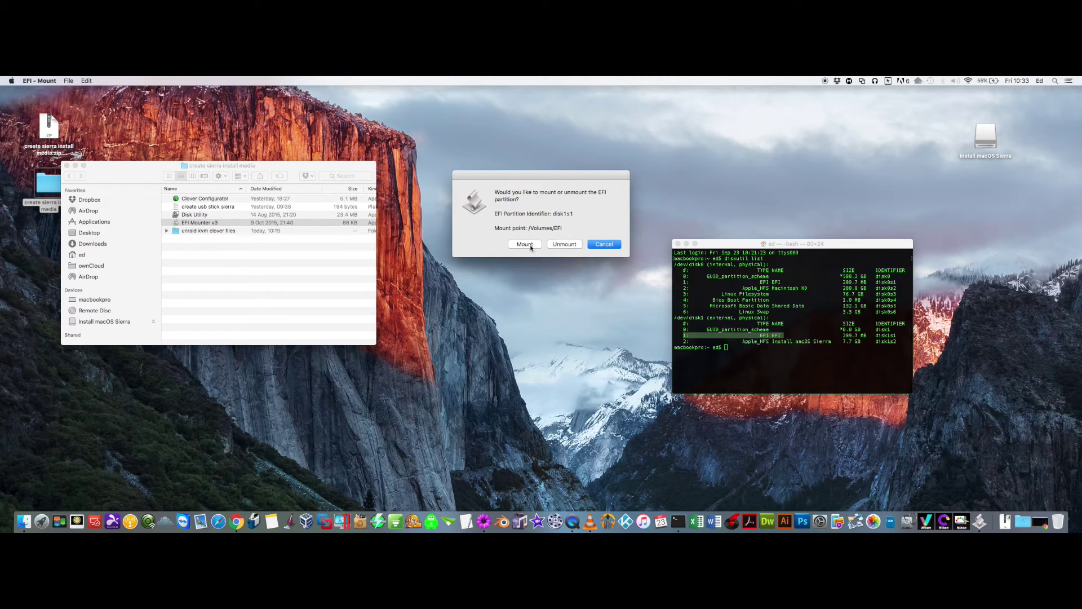
click(530, 245)
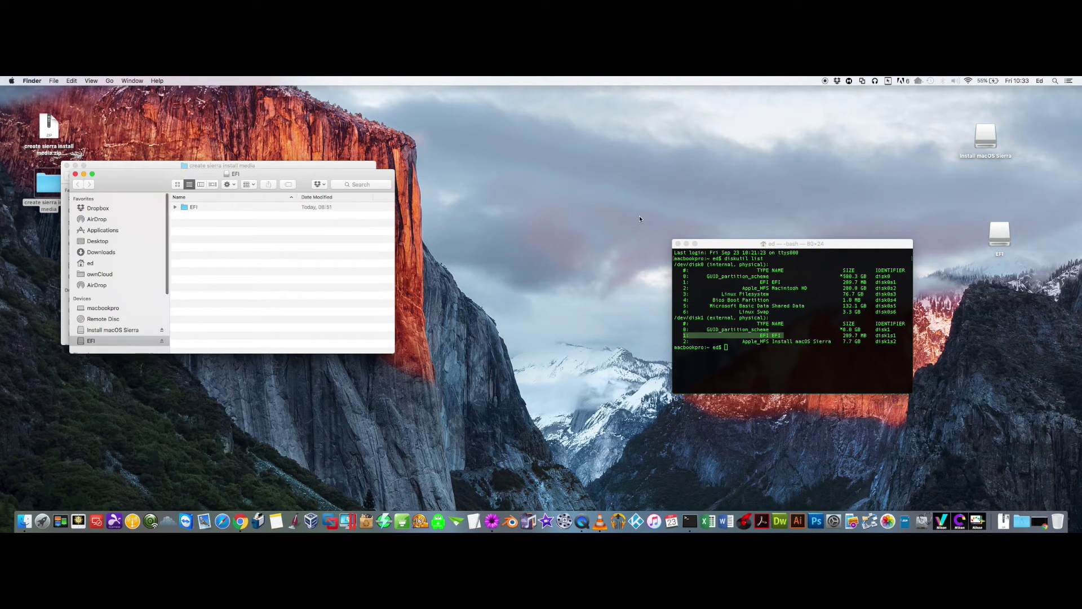
- Close the Terminal window and place the EFI volume's window beside the "create sierra install media" folder window
click(677, 244)
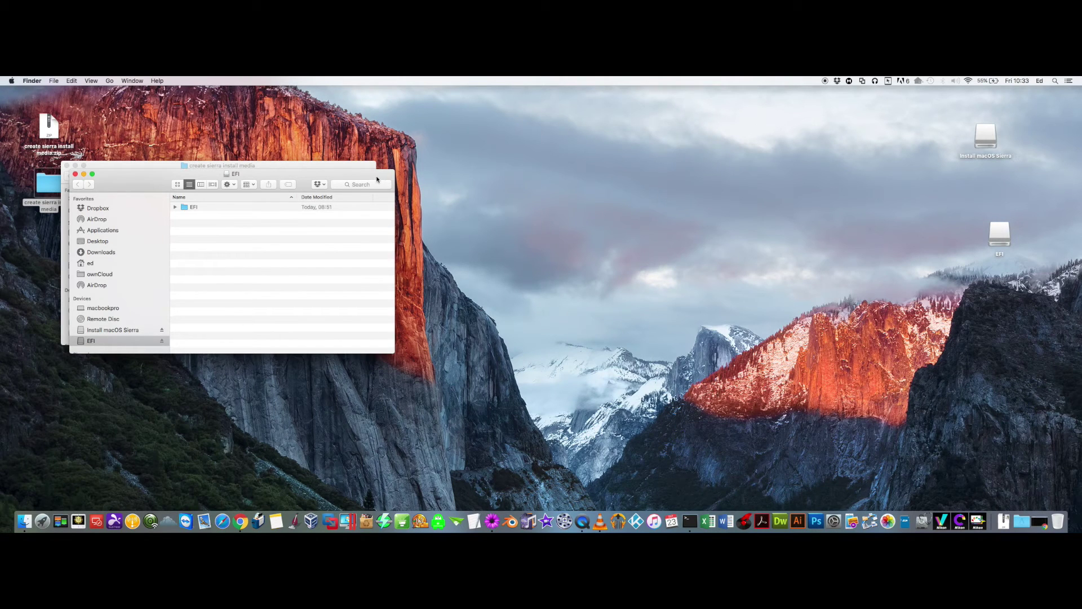
drag(377, 180, 812, 128)
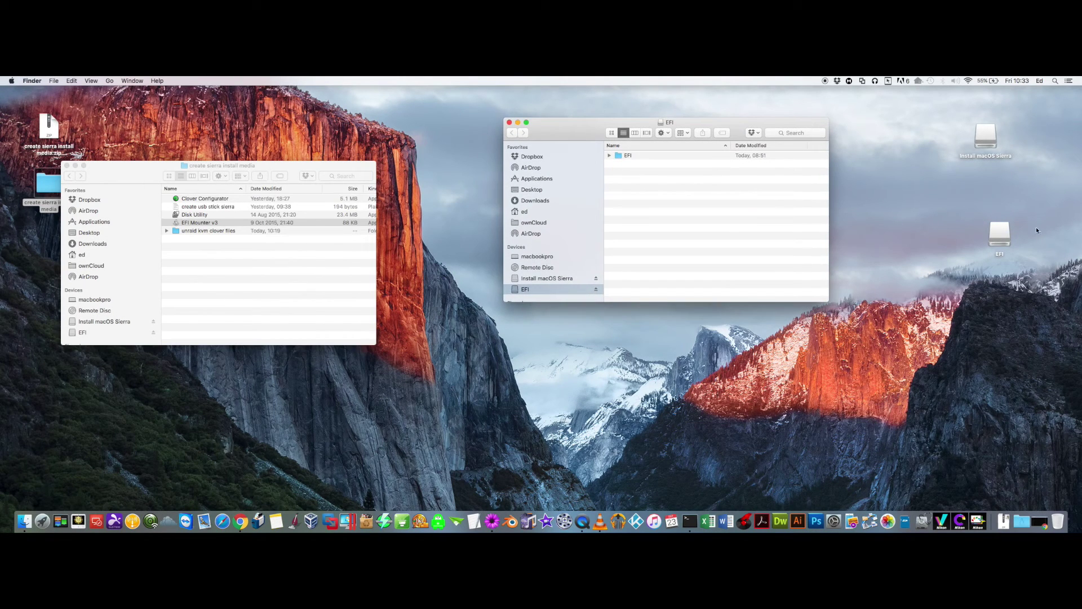
click(1002, 232)
click(951, 249)
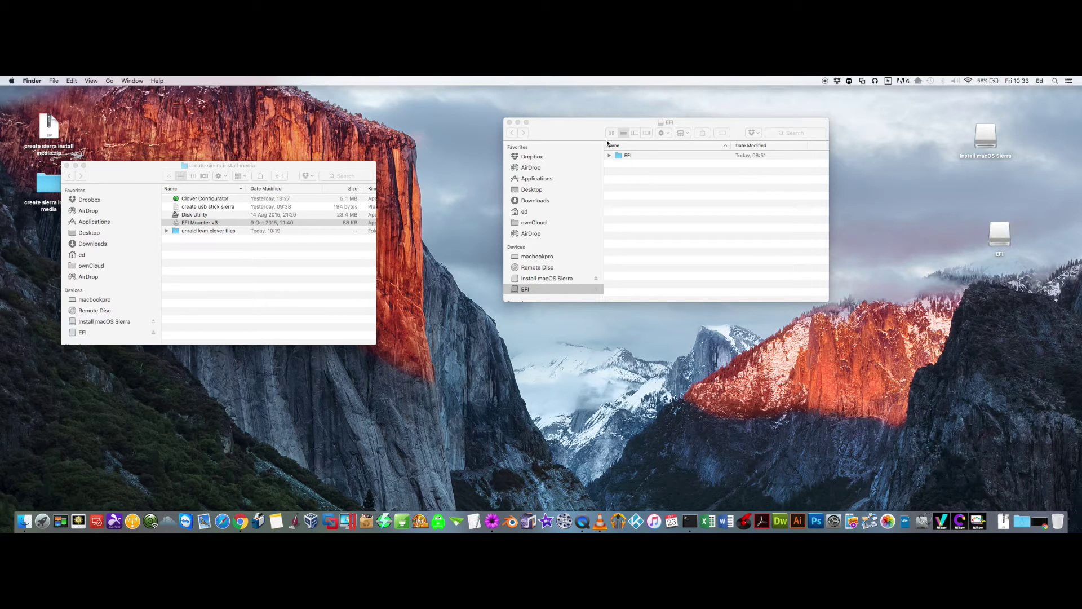
- Move the existing EFI folder on the EFI volume to the Trash and permanently empty the Trash
drag(590, 129, 640, 178)
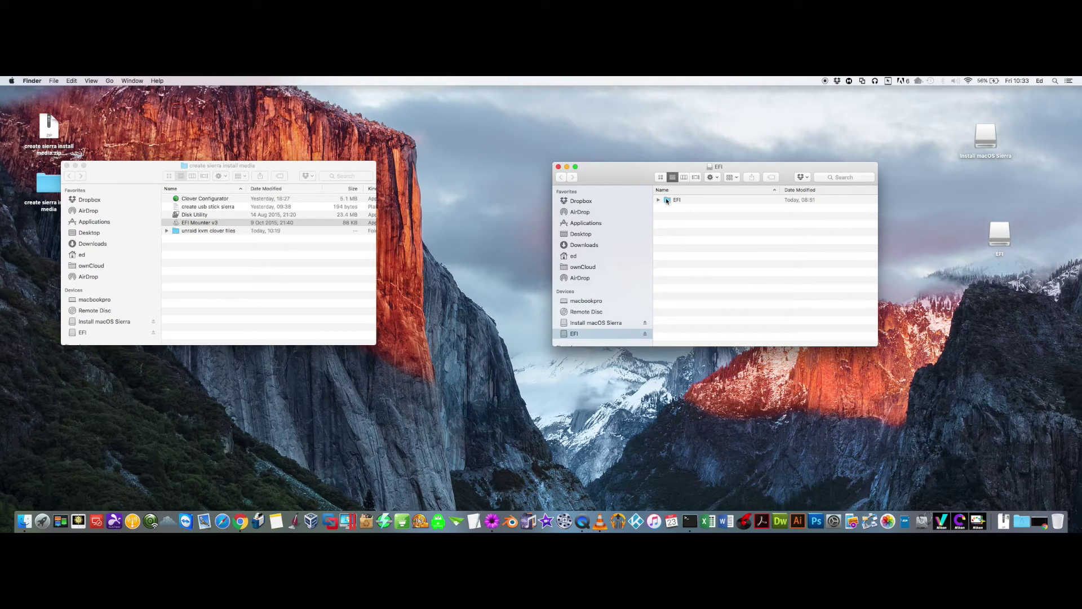
click(666, 200)
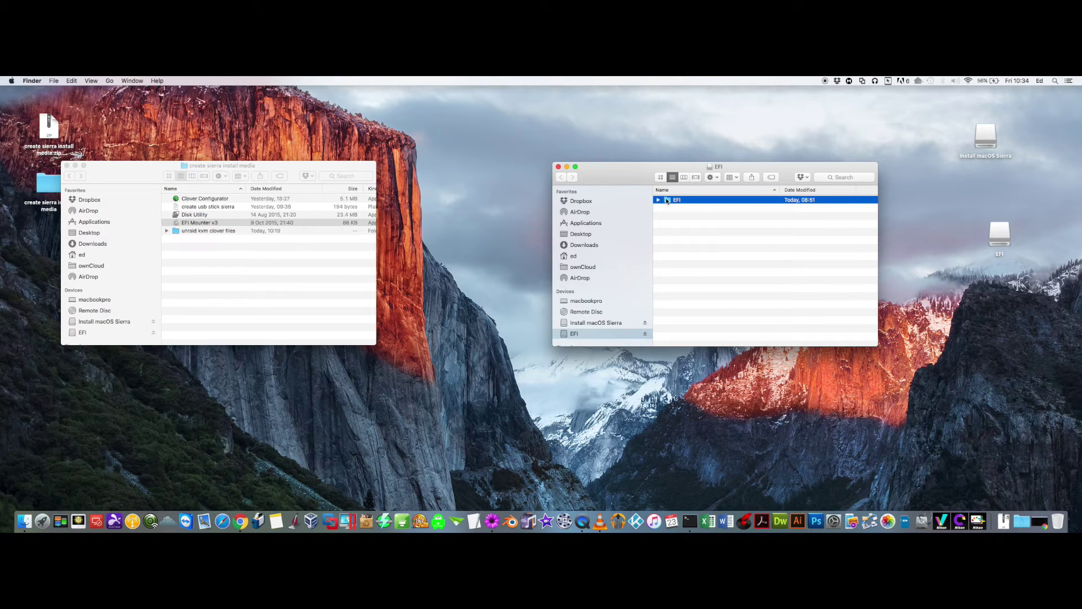
right_click(667, 200)
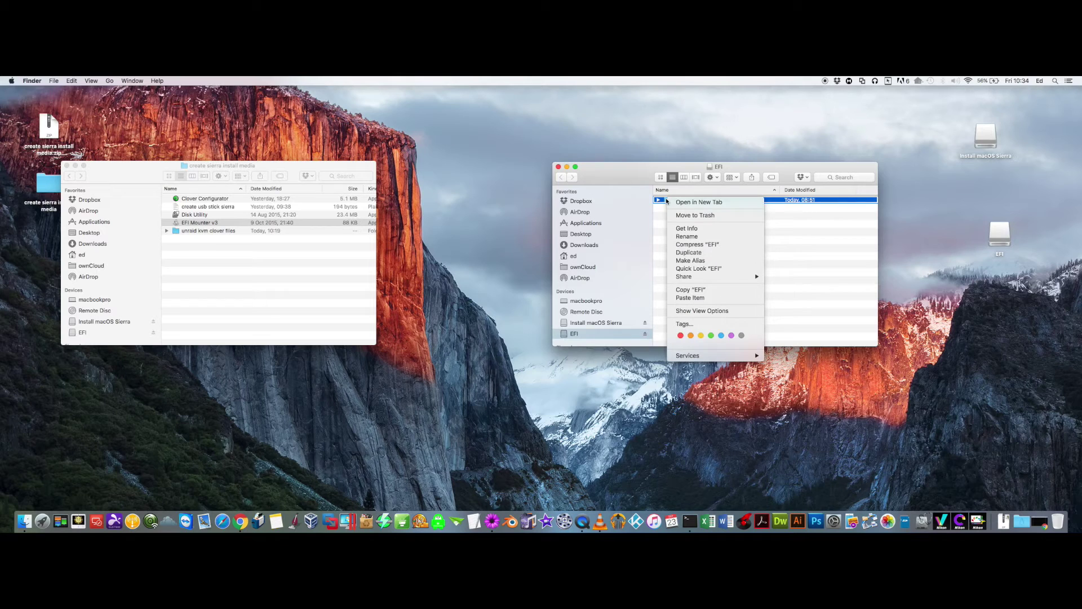
click(694, 215)
right_click(1057, 520)
click(1047, 467)
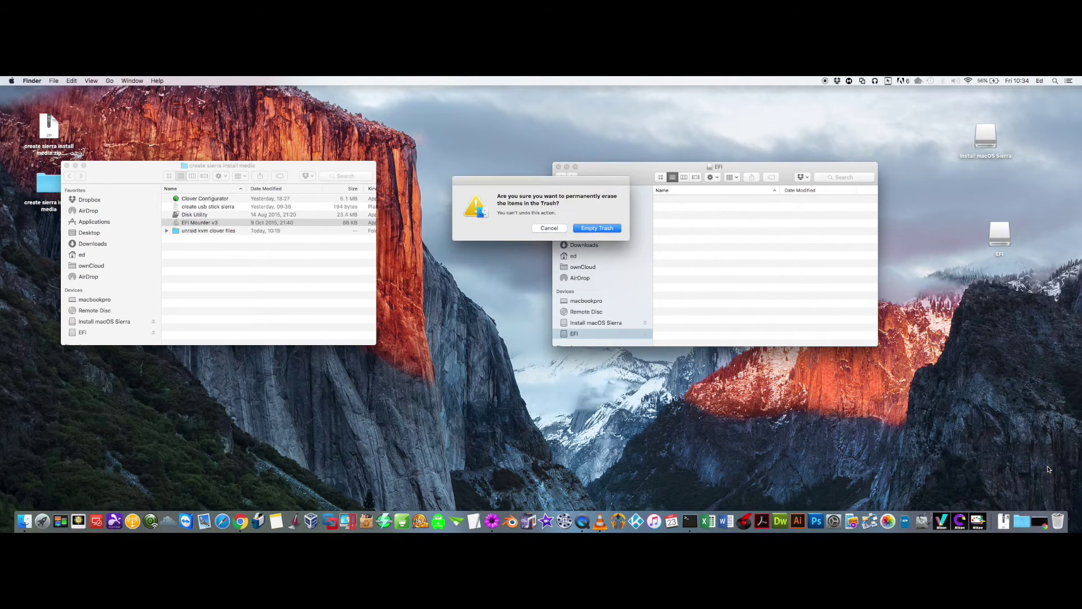
click(598, 228)
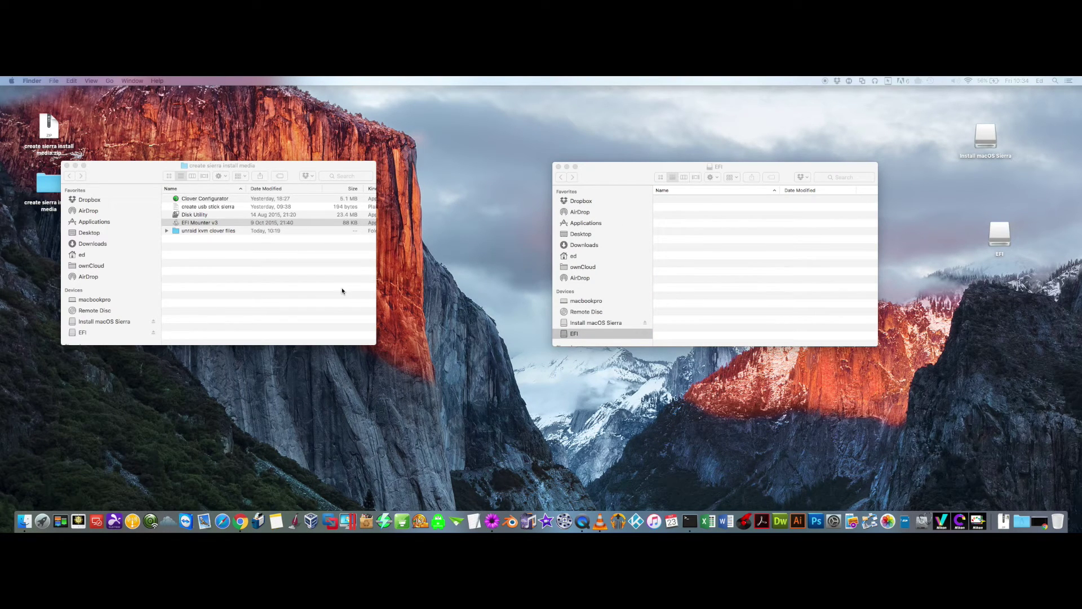
- Copy the EFI folder from "unraid kvm clover files" onto the emptied EFI volume
click(232, 265)
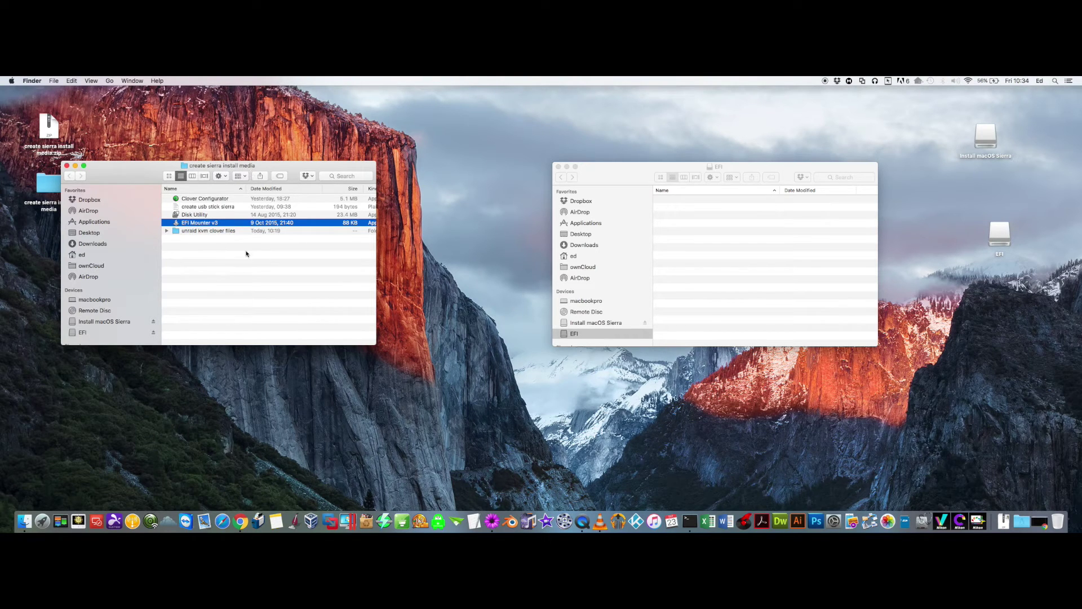
click(201, 251)
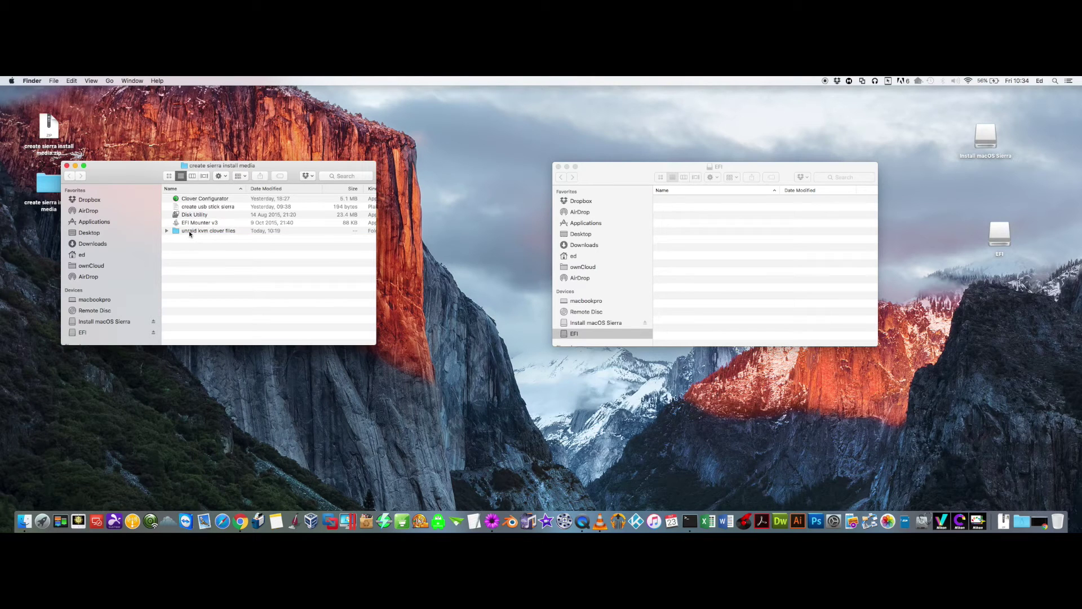
click(188, 231)
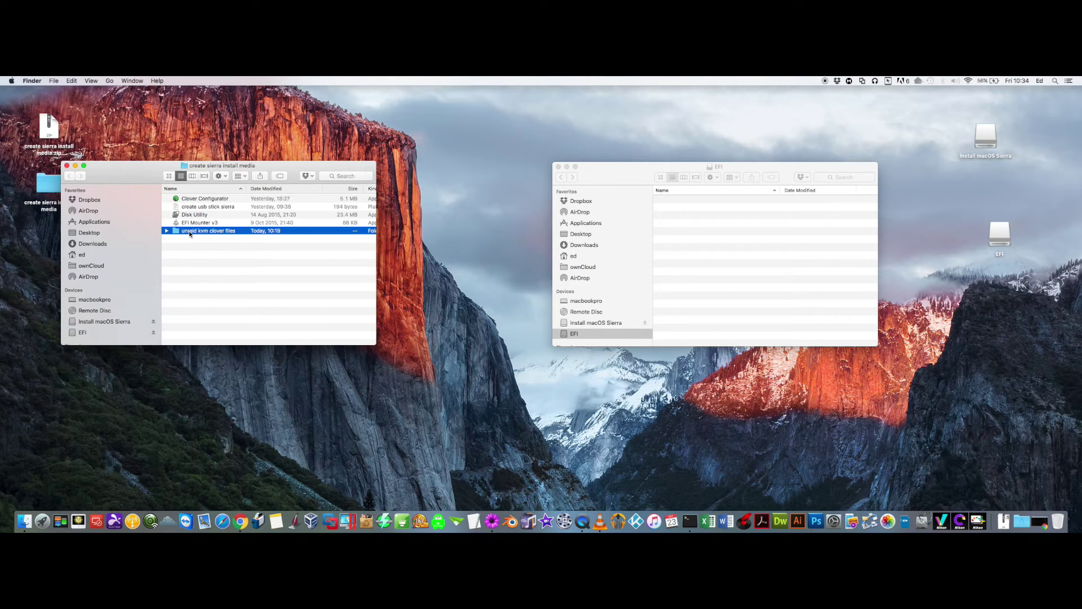
double_click(188, 231)
drag(184, 198, 727, 225)
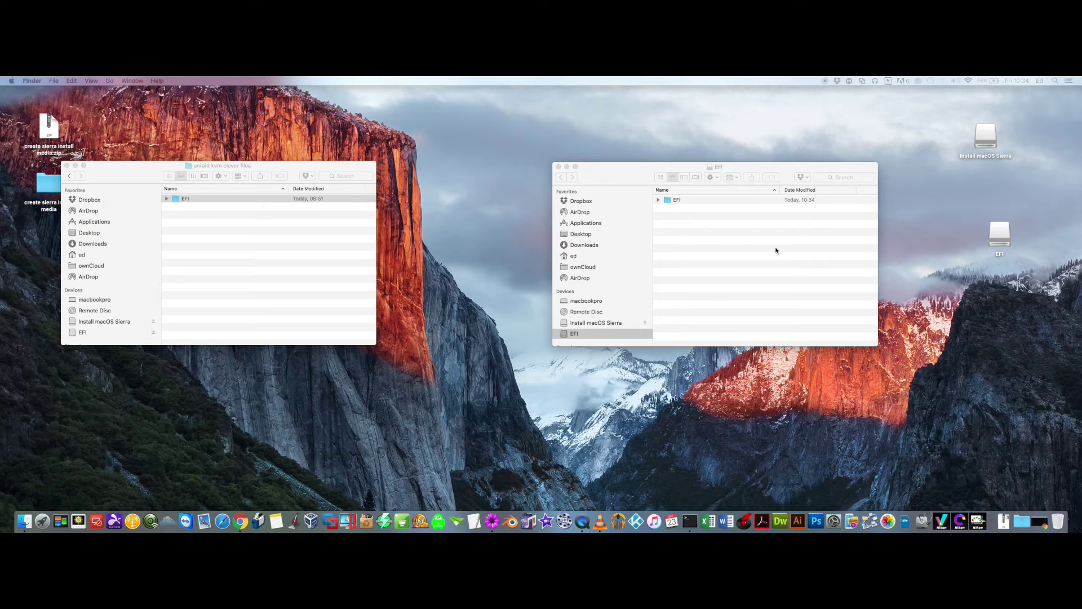
- Examine the copied EFI folder and its CLOVER subfolder, close that window and return to the "create sierra install media" folder
click(676, 200)
double_click(676, 200)
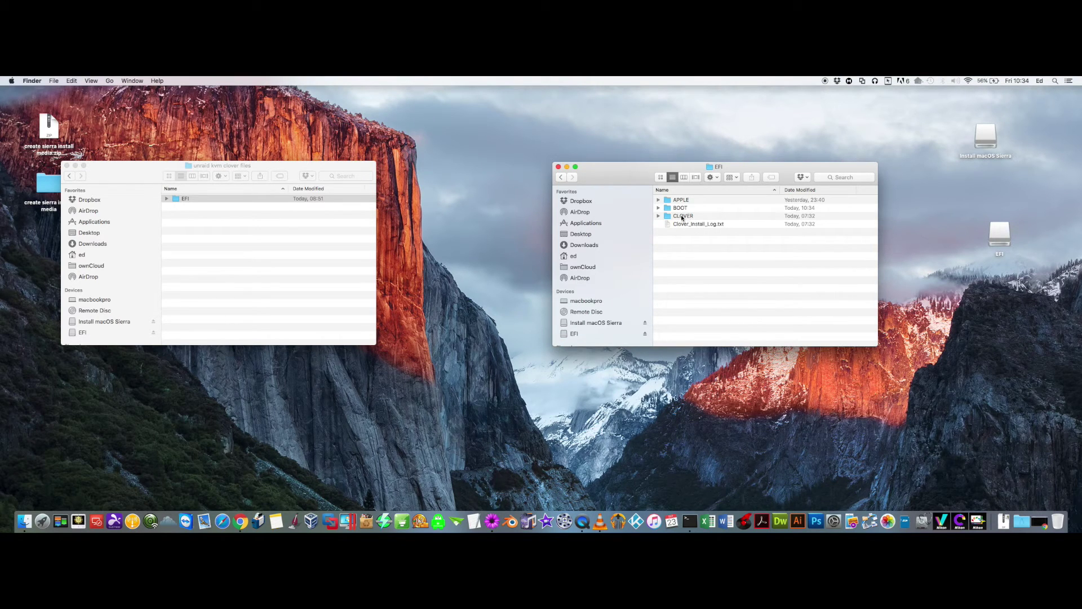
double_click(682, 216)
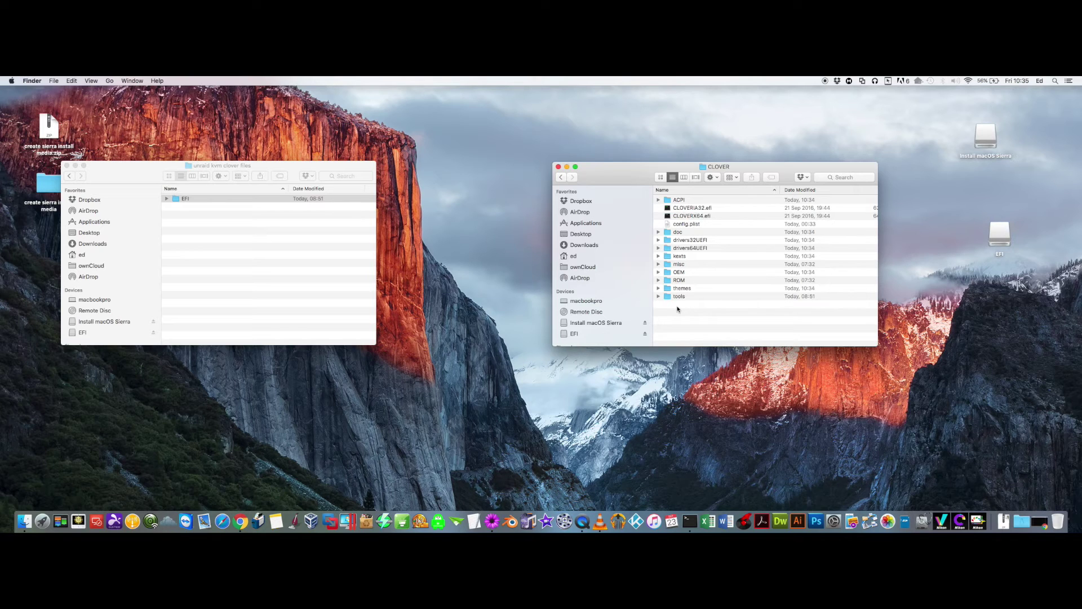
click(559, 167)
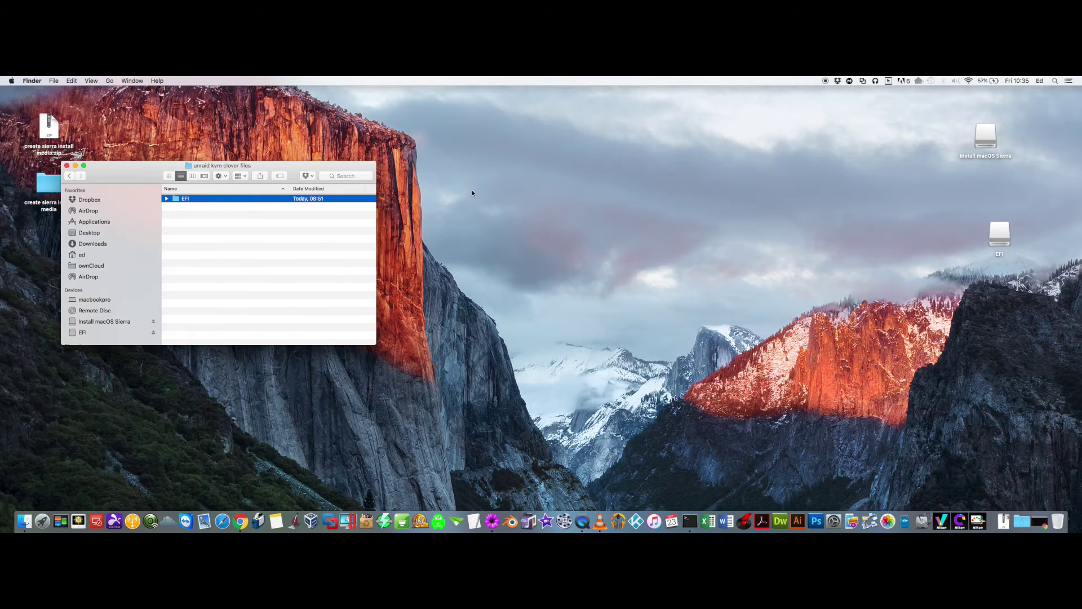
click(70, 176)
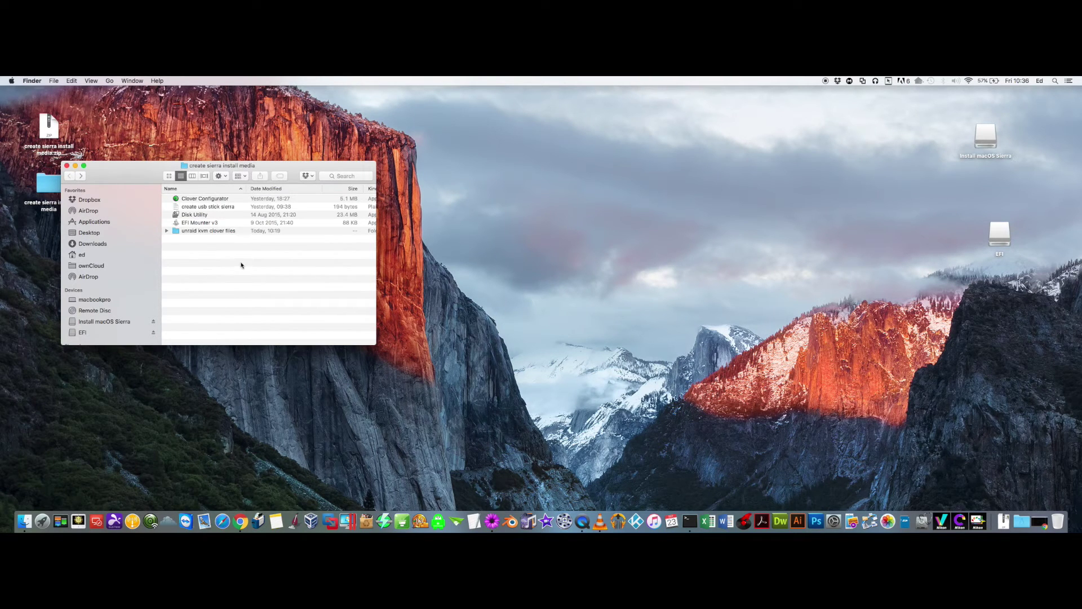
- Reopen the EFI volume to check that it holds the EFI folder, and close its window
drag(376, 293, 372, 293)
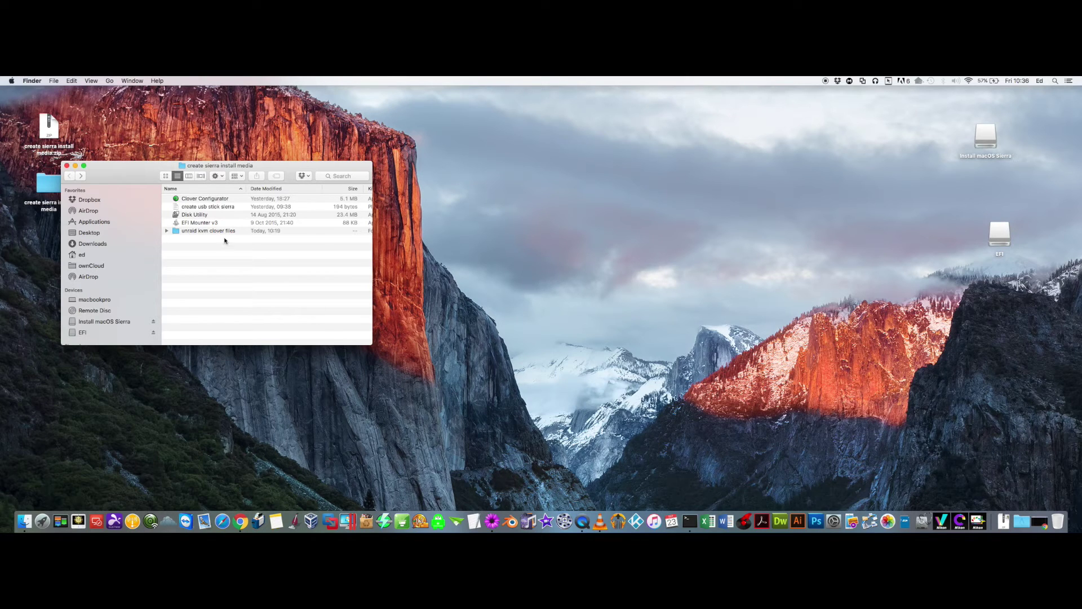
click(203, 200)
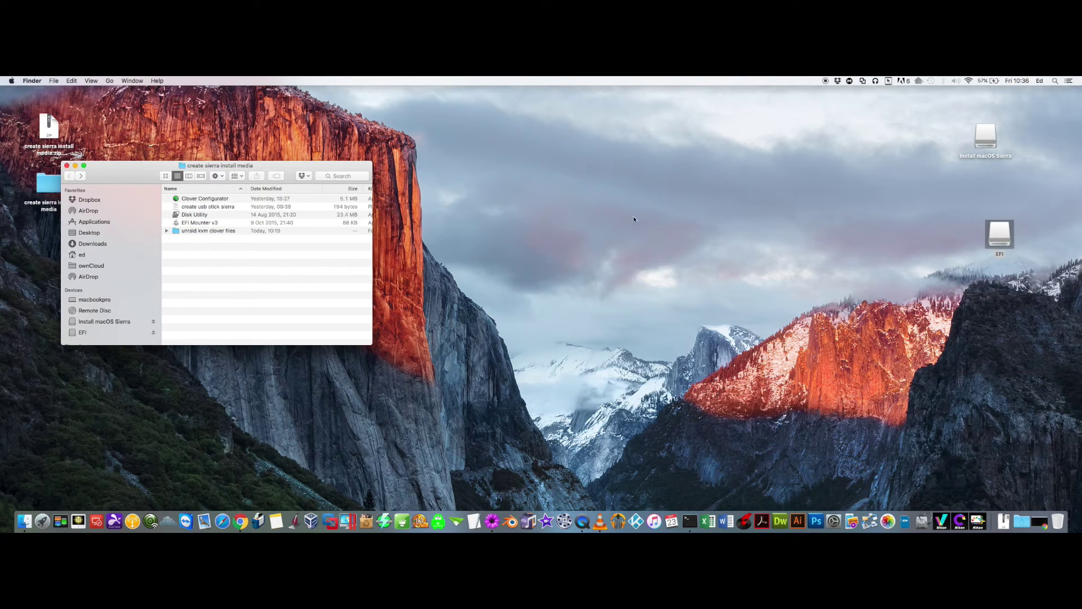
key(super+o)
click(674, 199)
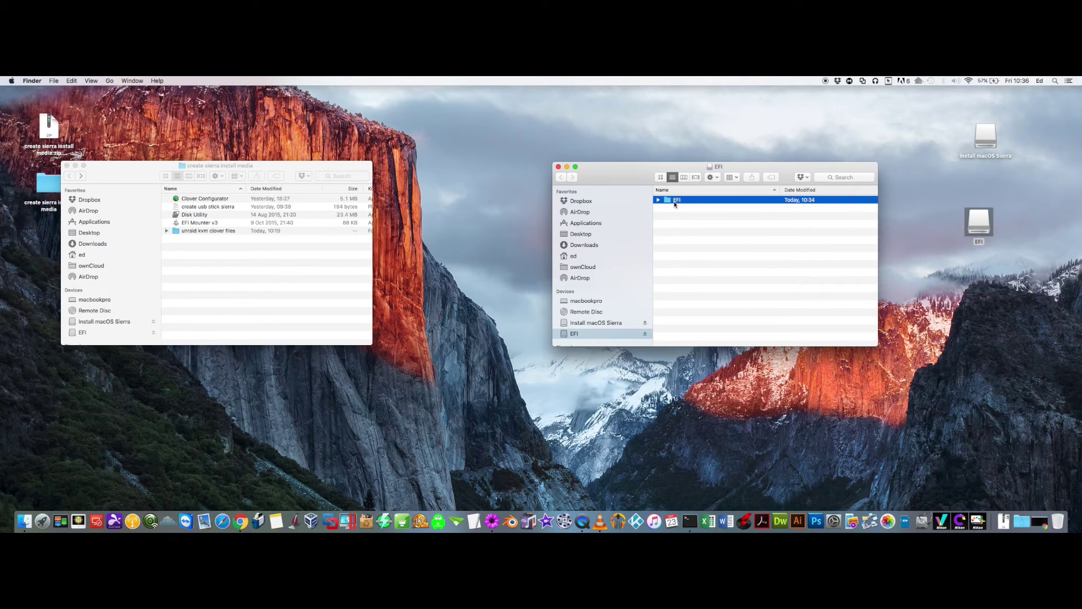
click(558, 166)
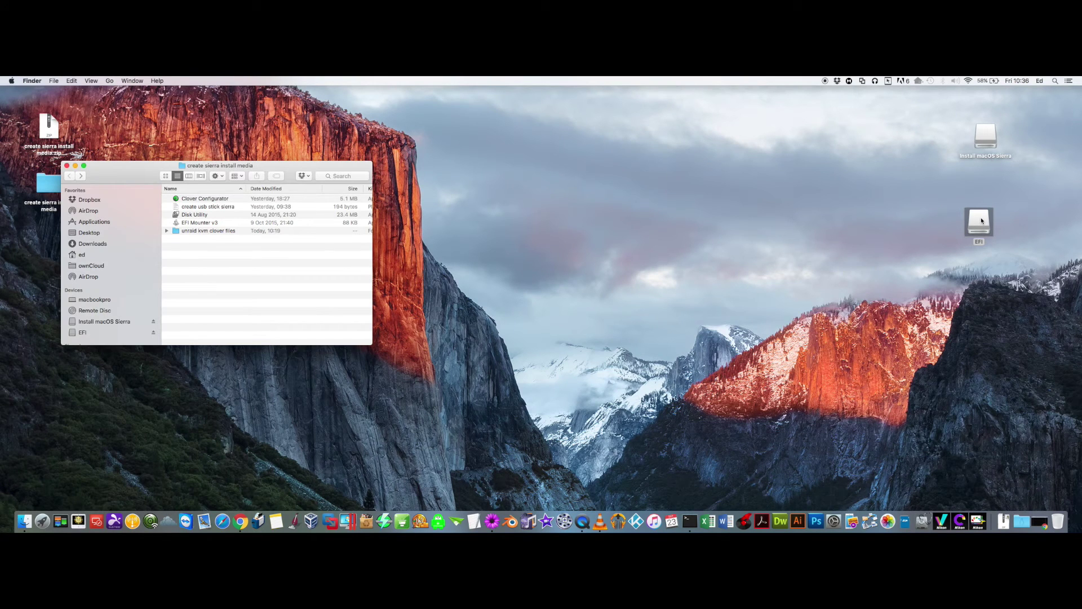
- Eject only the EFI partition, keeping the Install macOS Sierra partition mounted
click(983, 217)
right_click(982, 218)
click(992, 236)
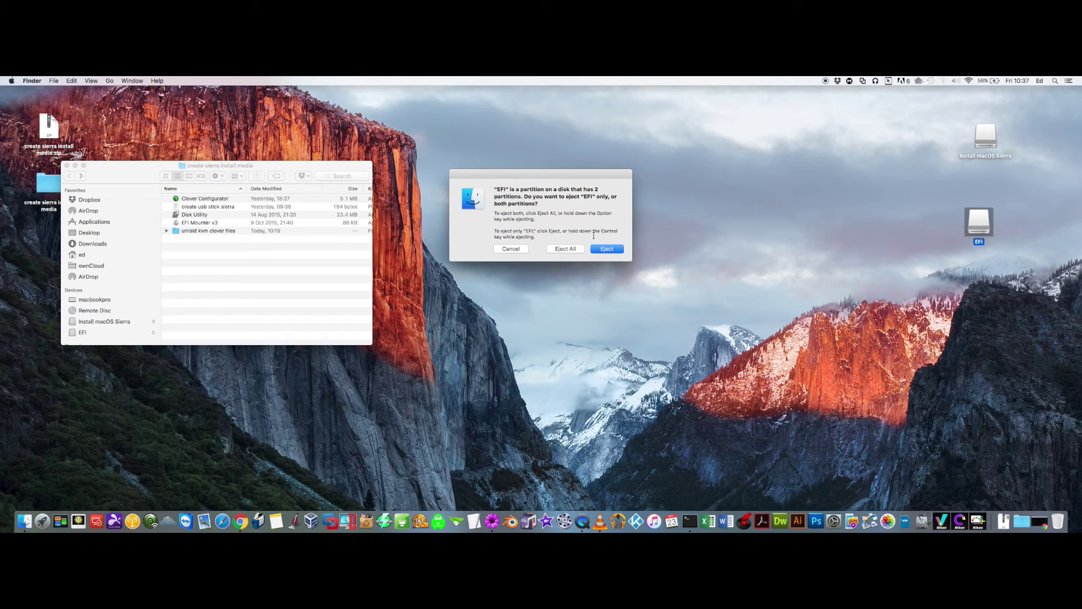
click(605, 251)
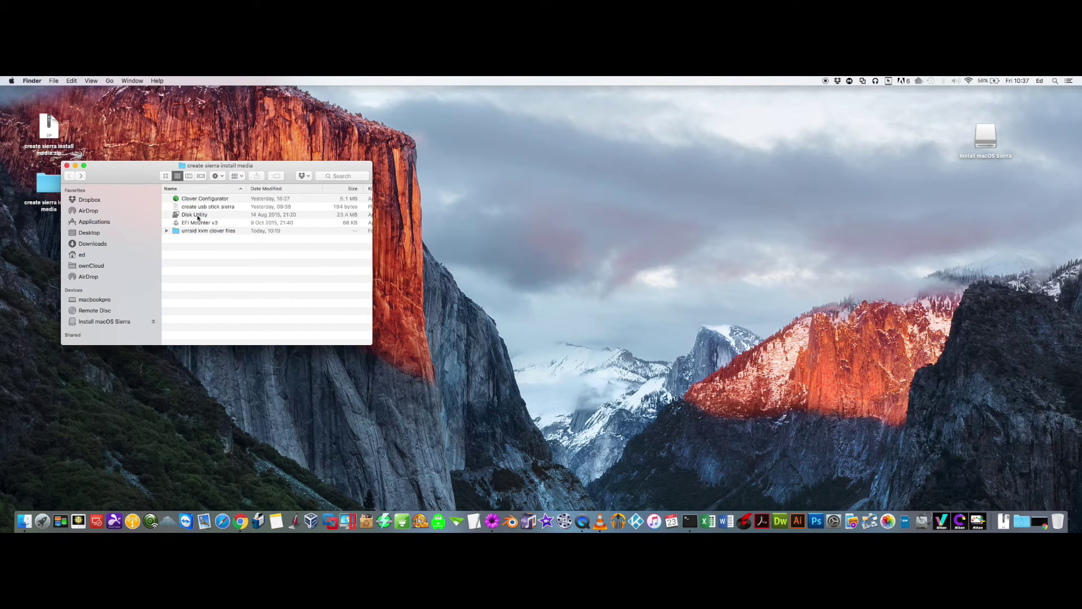
- Launch the system's own Disk Utility from the Utilities folder inside Applications
click(198, 217)
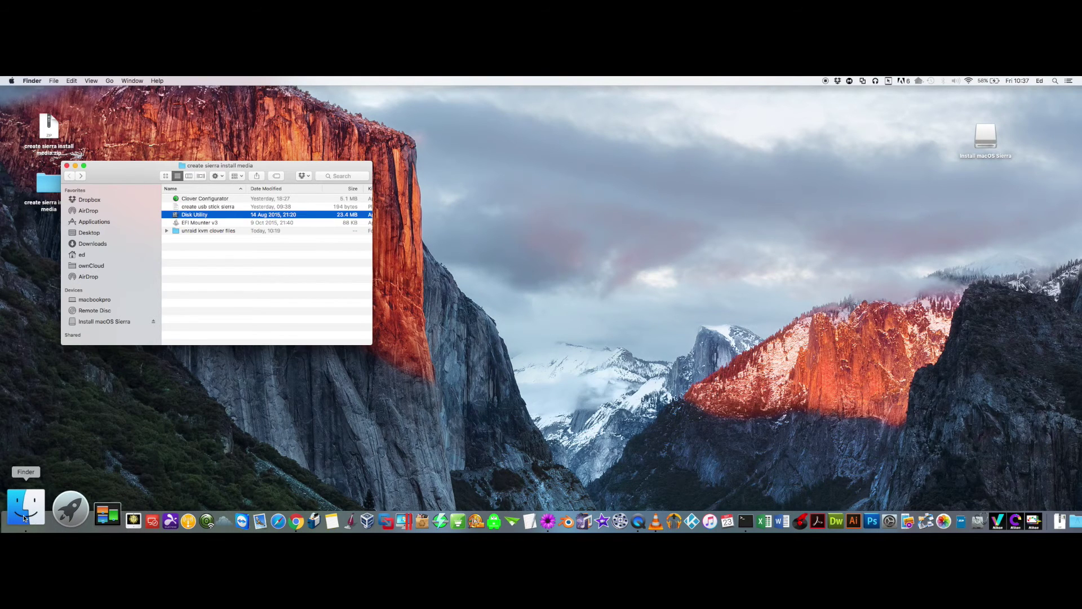
click(88, 223)
scroll(242, 228, down, 10)
double_click(242, 229)
scroll(242, 228, down, 5)
scroll(305, 263, down, 5)
scroll(305, 263, up, 5)
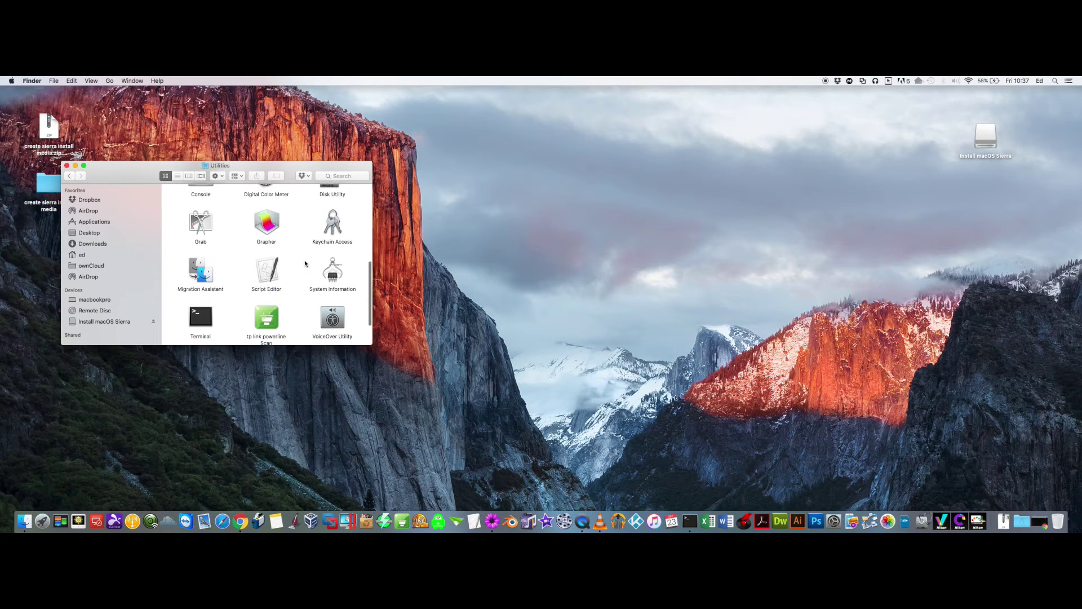
double_click(329, 228)
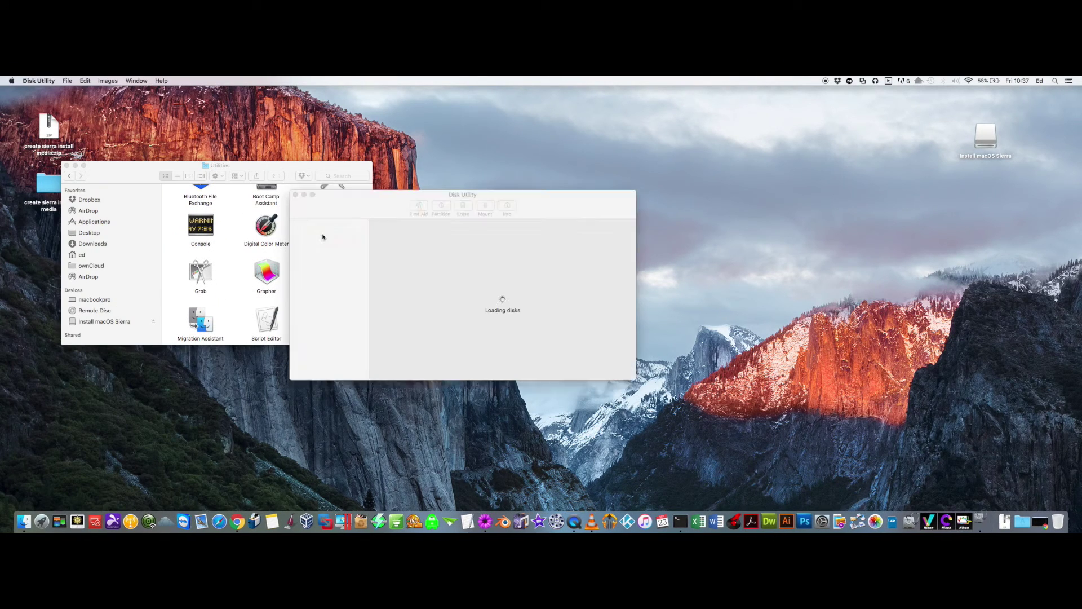
- Select the Install macOS Sierra volume on the external flash disk and look through Disk Utility's image commands
click(336, 279)
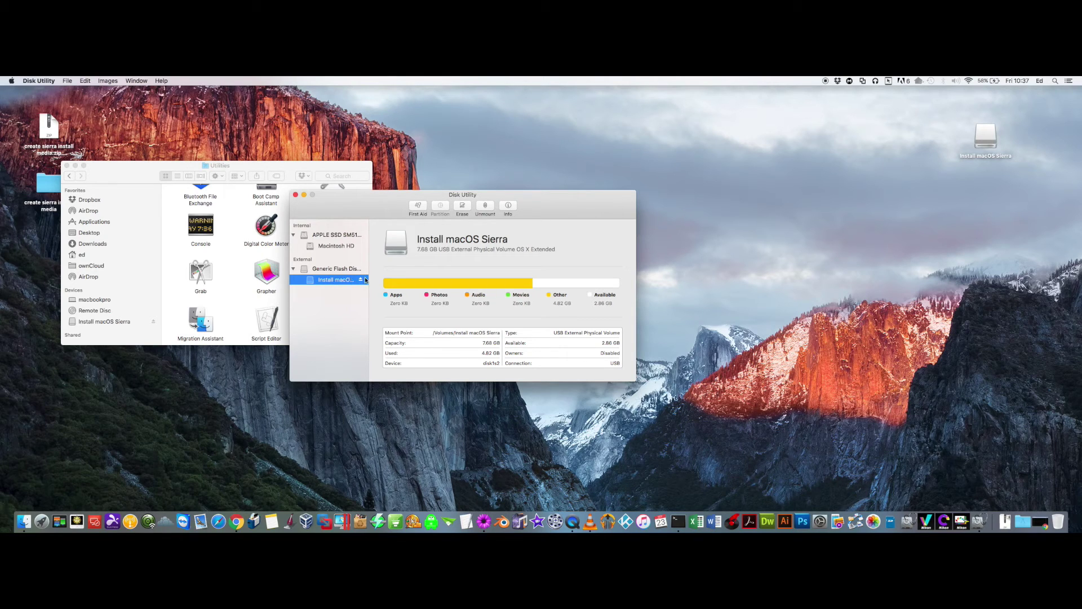
click(109, 81)
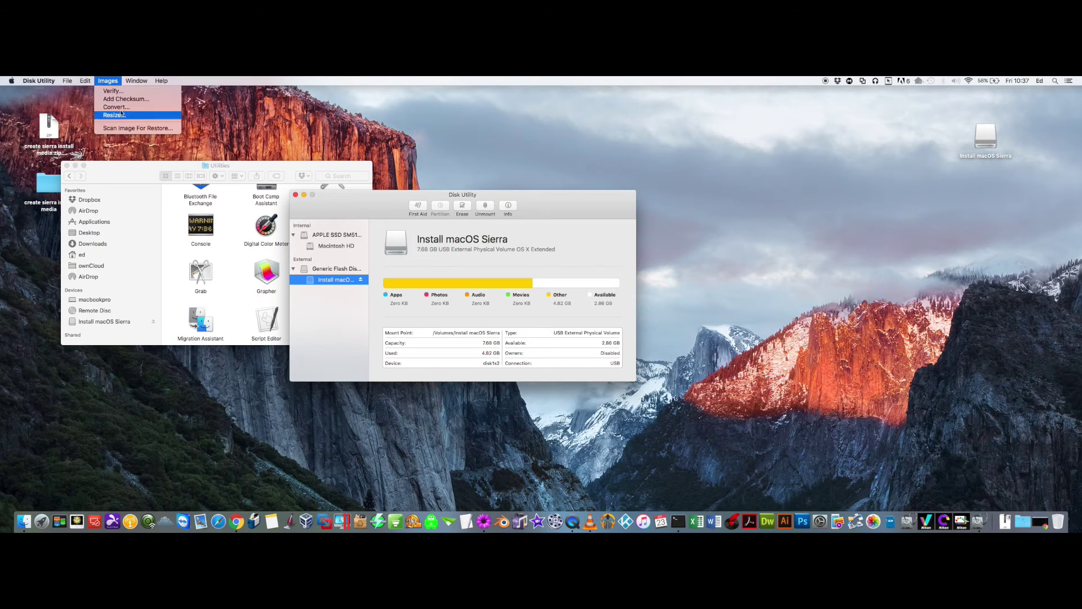
mouse_move(130, 82)
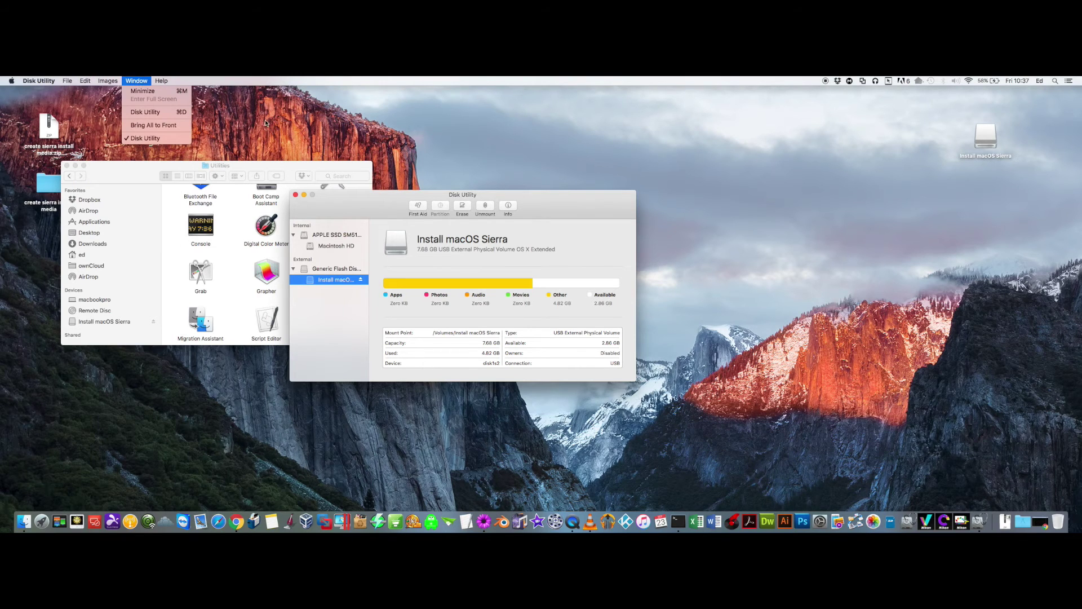